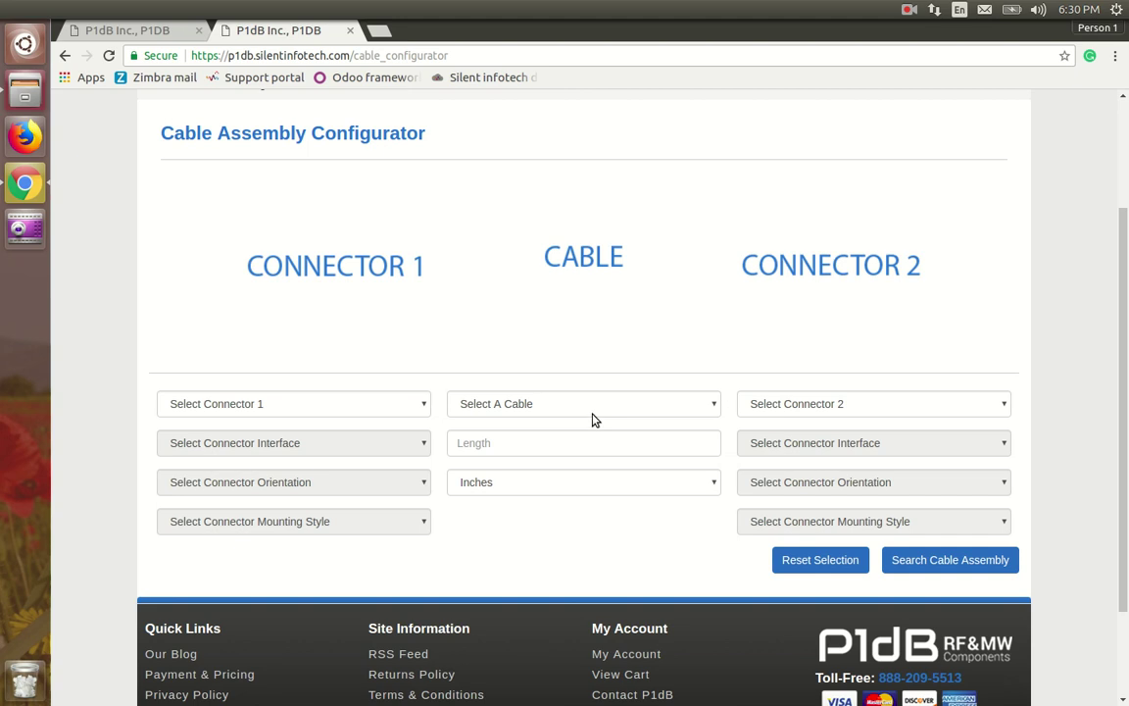
Set Connector 1 to SMA, Female interface, Straight orientation and Bulkhead mounting
{"action": "left_click", "coordinate": [385, 410]}
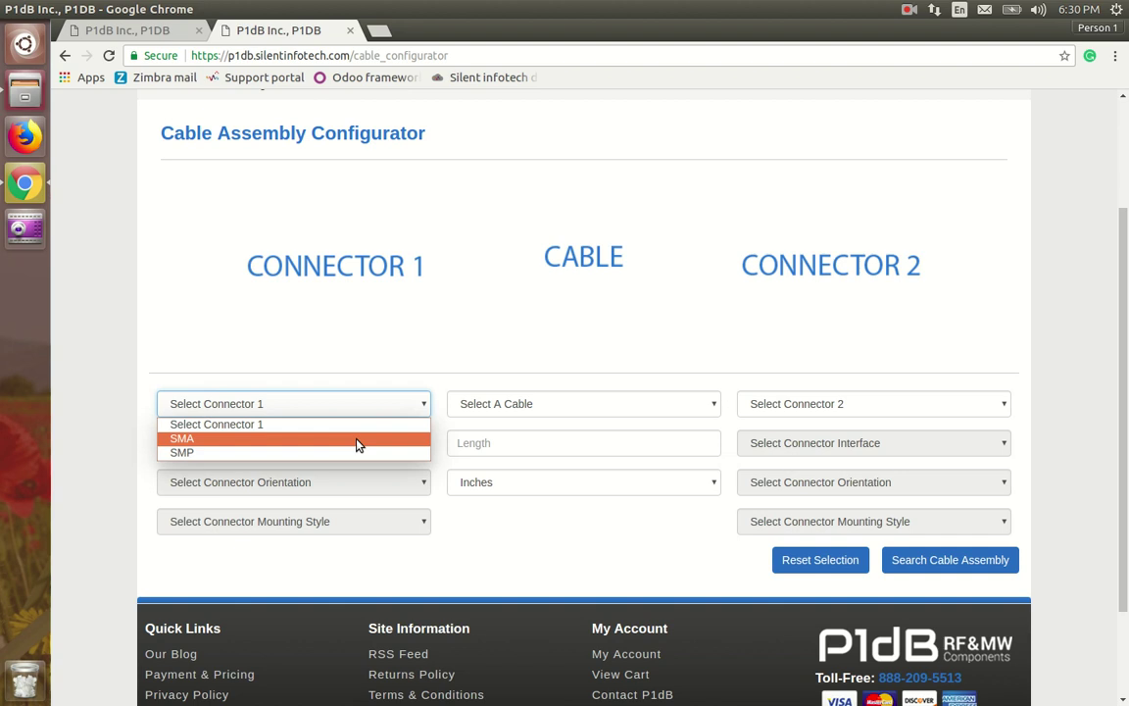
{"action": "left_click", "coordinate": [358, 441]}
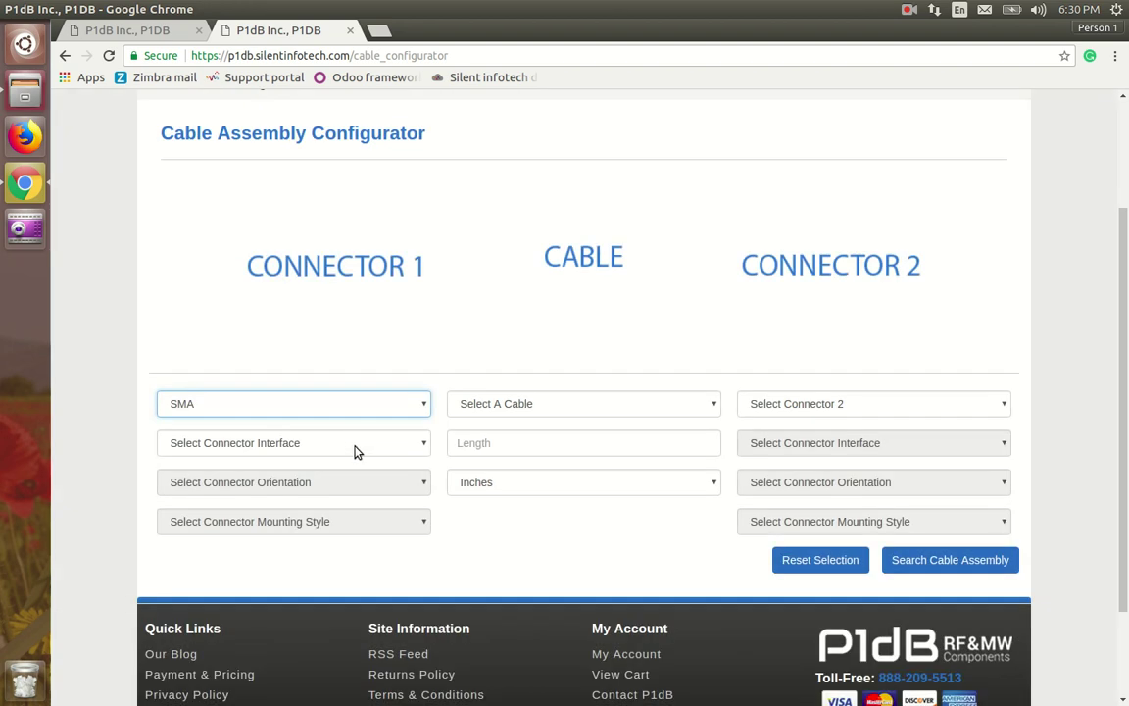
{"action": "left_click", "coordinate": [355, 447]}
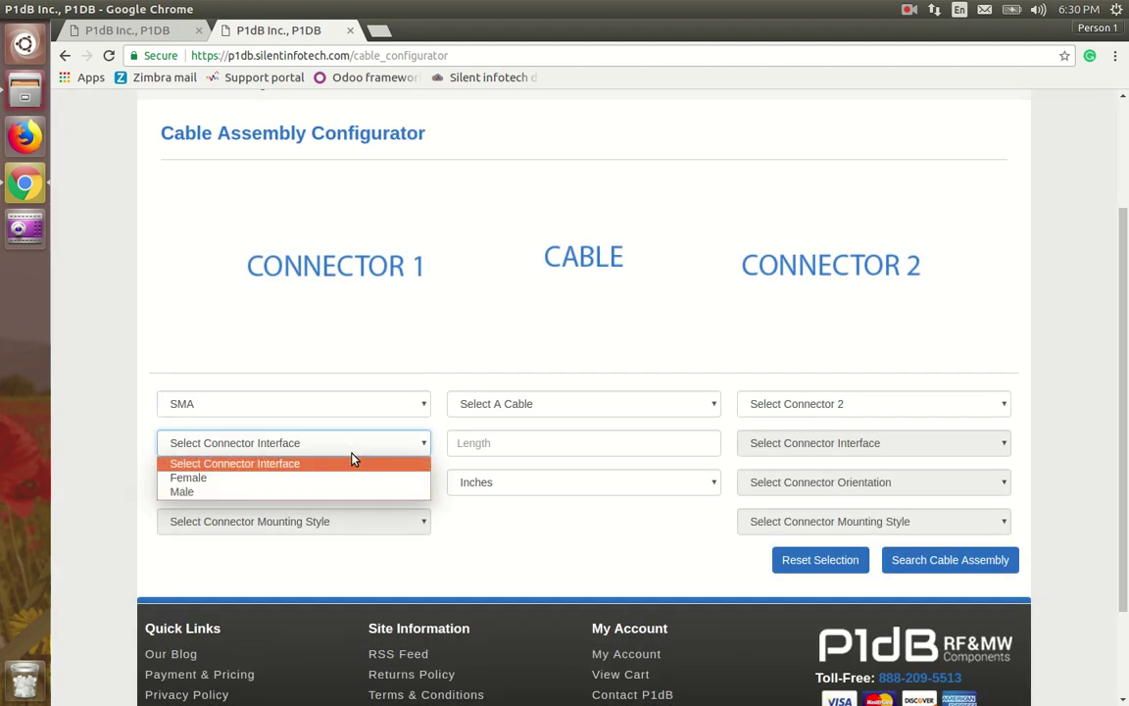
{"action": "left_click", "coordinate": [343, 480]}
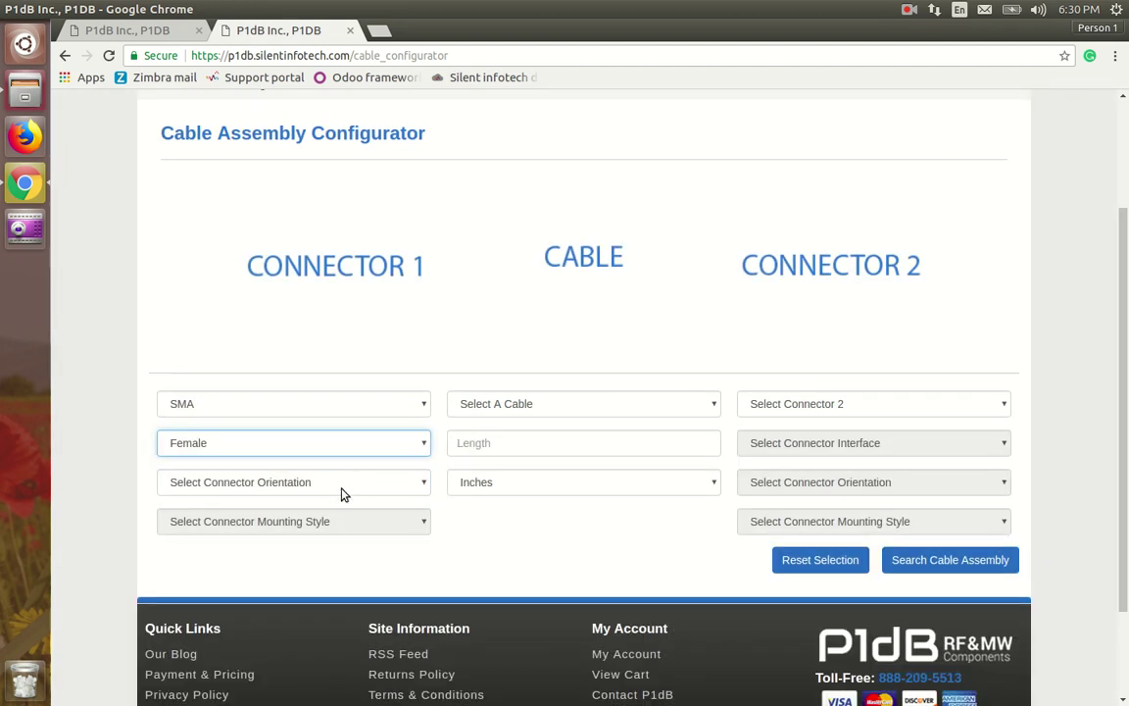
{"action": "left_click", "coordinate": [343, 490]}
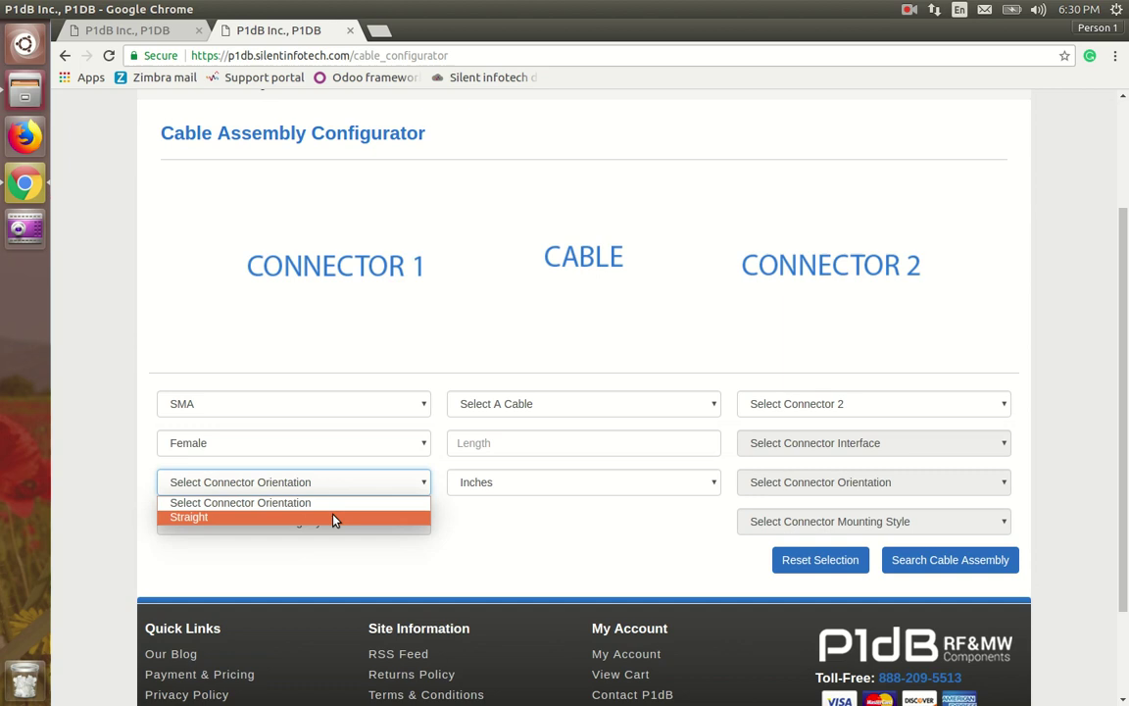
{"action": "left_click", "coordinate": [334, 518]}
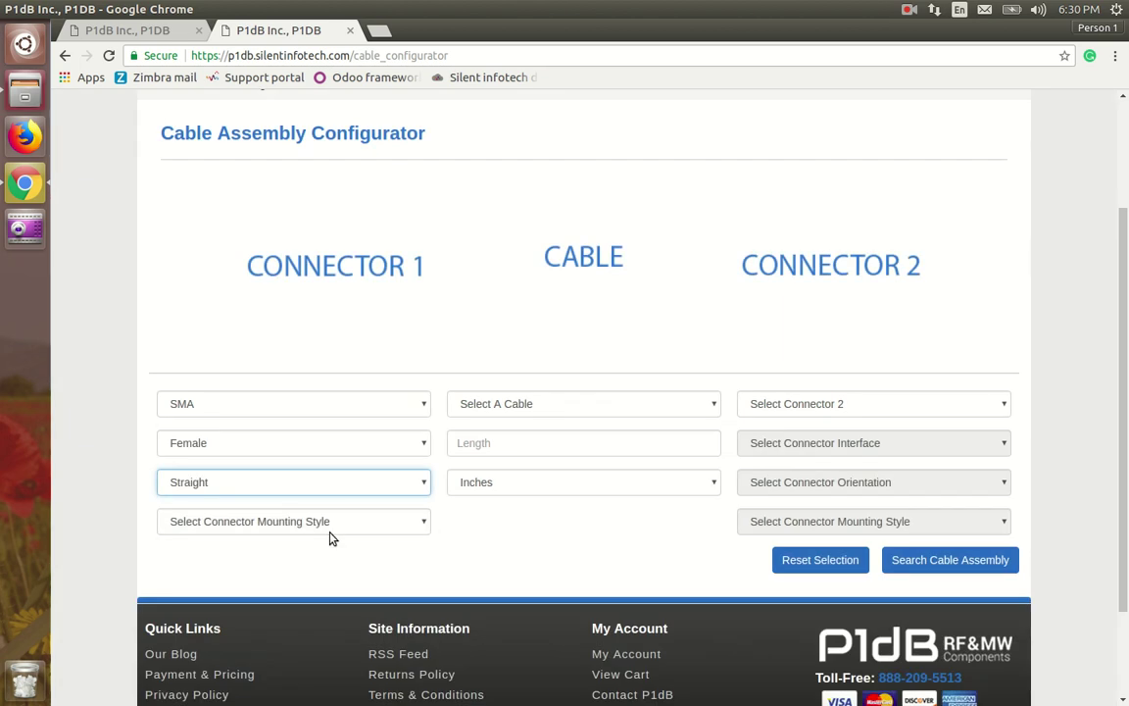
{"action": "left_click", "coordinate": [330, 531]}
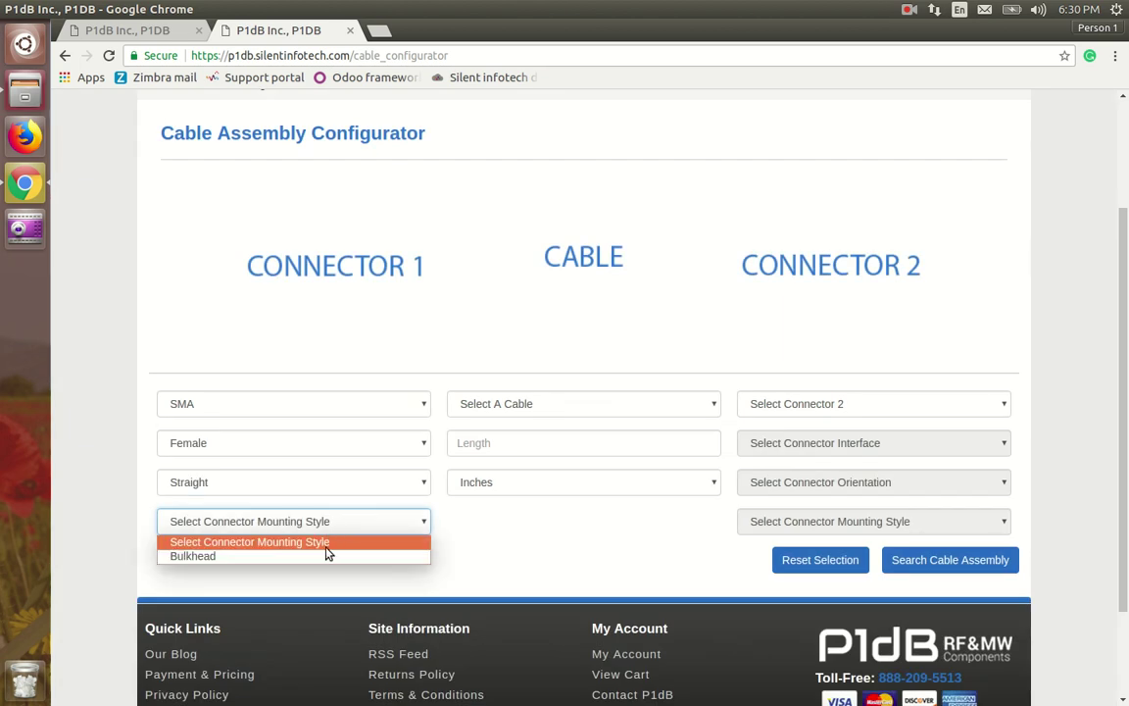
{"action": "left_click", "coordinate": [328, 557]}
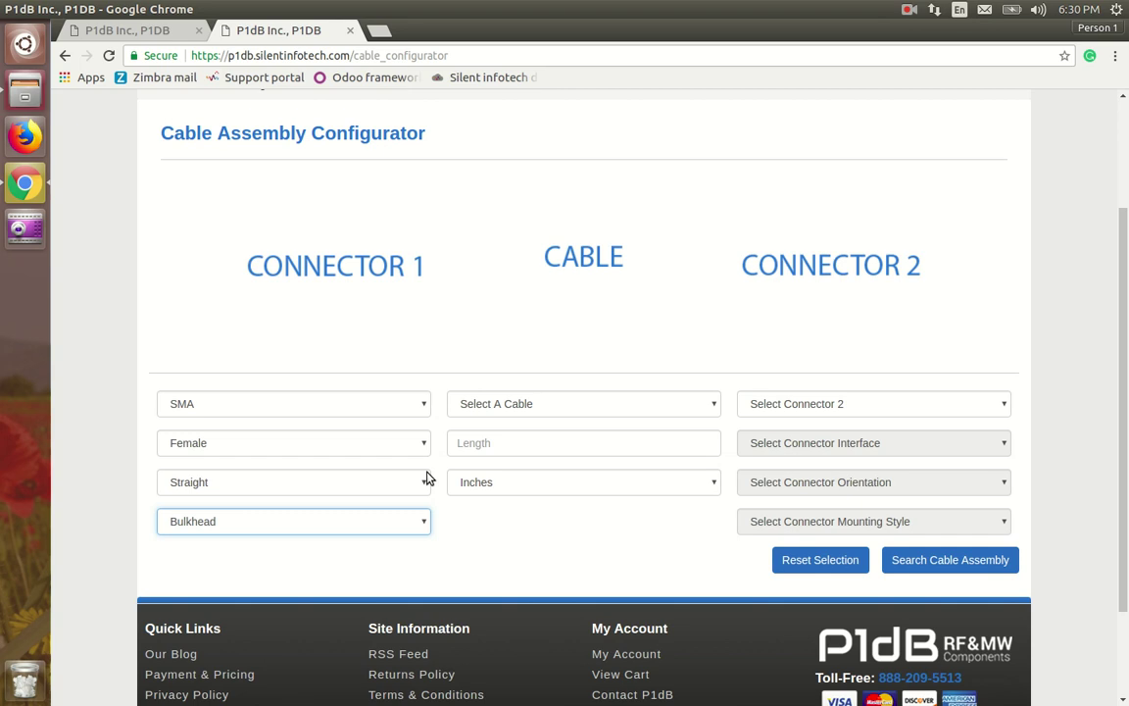
Select the .085 RG405 Tinned Copper cable and enter a 12-inch length
{"action": "left_click", "coordinate": [588, 411]}
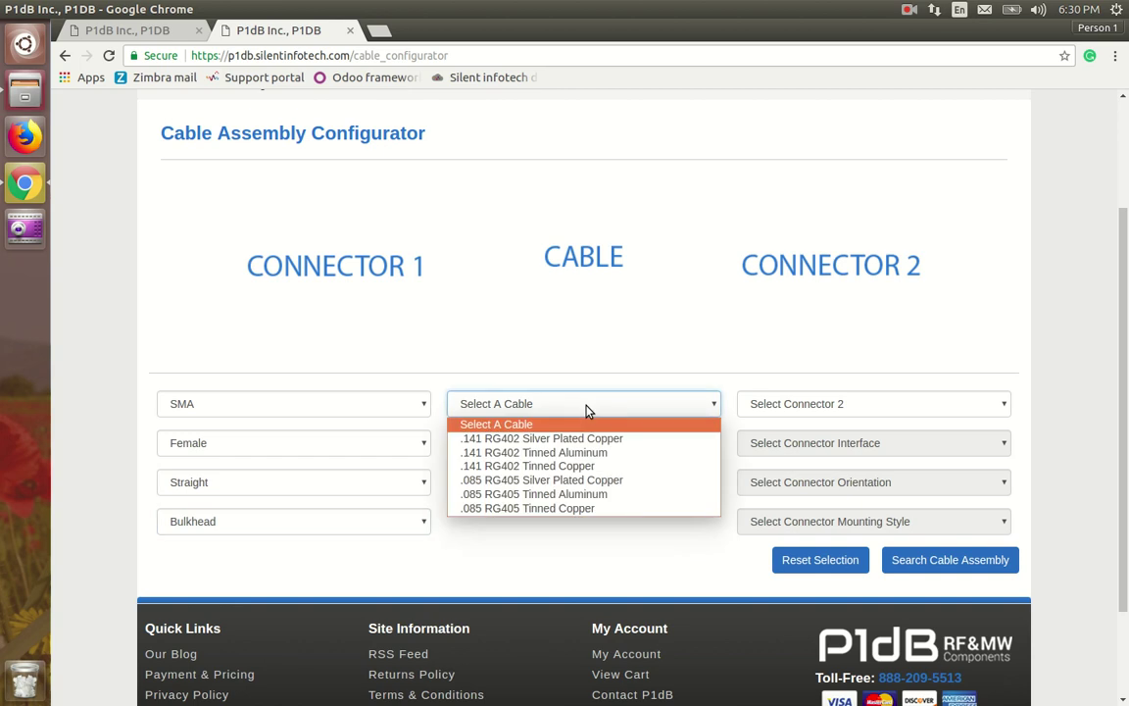
{"action": "left_click", "coordinate": [554, 508]}
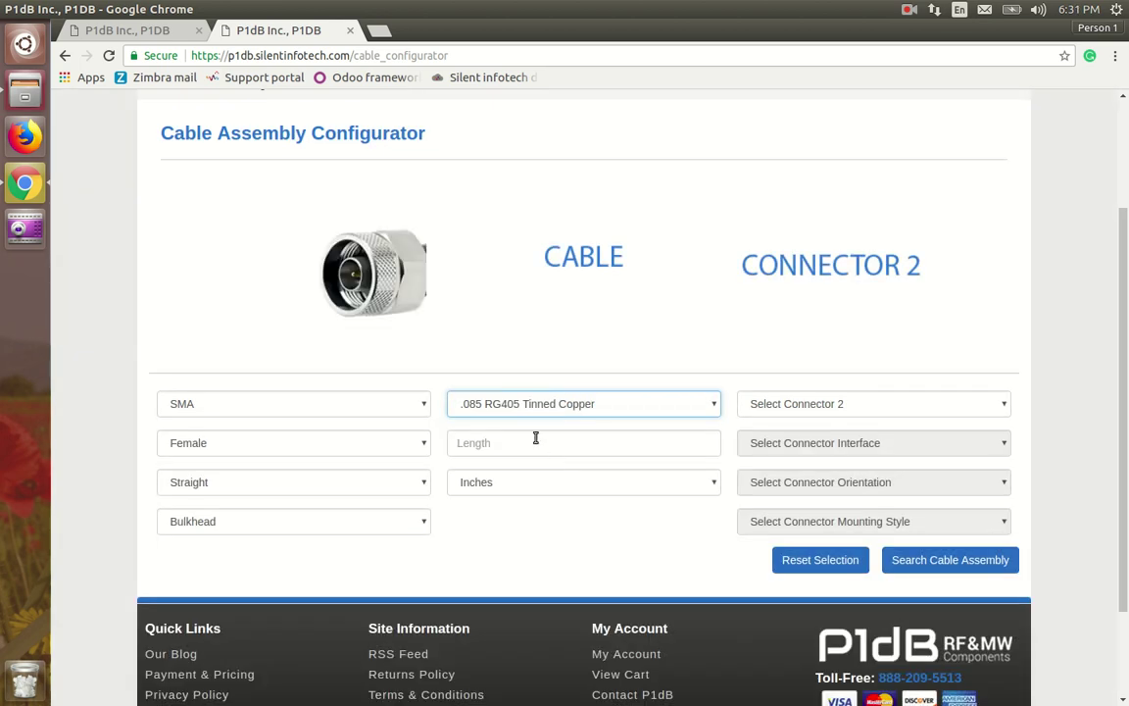
{"action": "left_click", "coordinate": [535, 438]}
{"action": "type", "text": "12"}
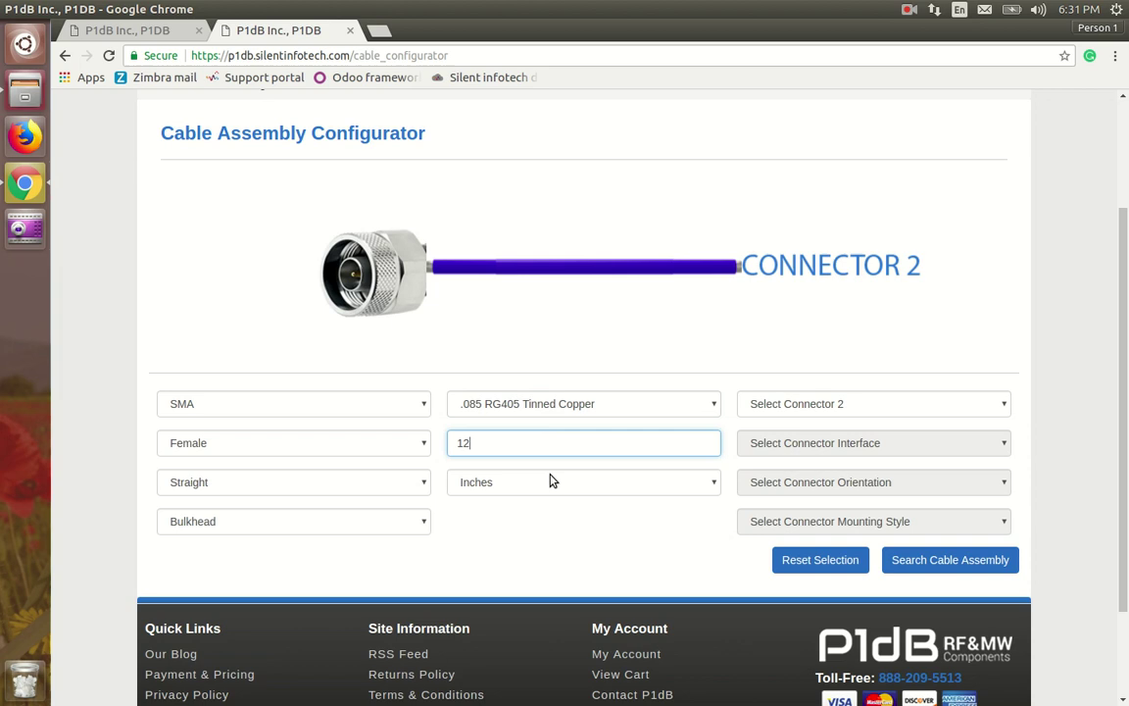
{"action": "left_click", "coordinate": [554, 530]}
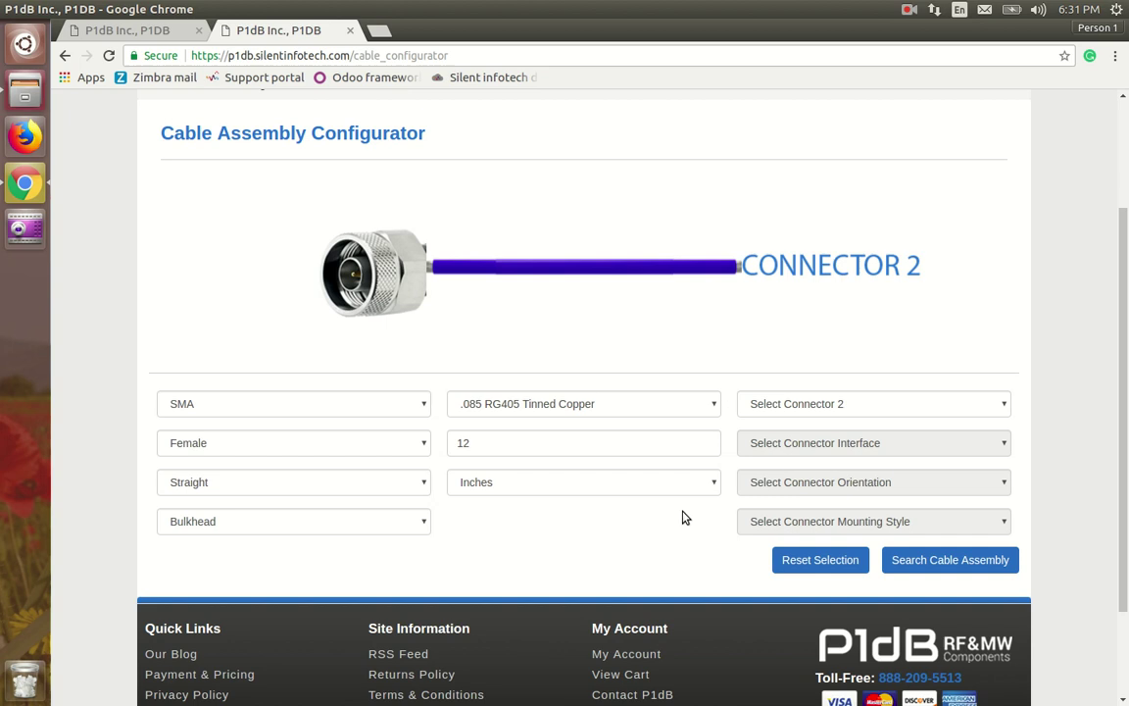
Set Connector 2 to SMA, Male interface, Straight orientation and mounting style None
{"action": "left_click", "coordinate": [912, 400]}
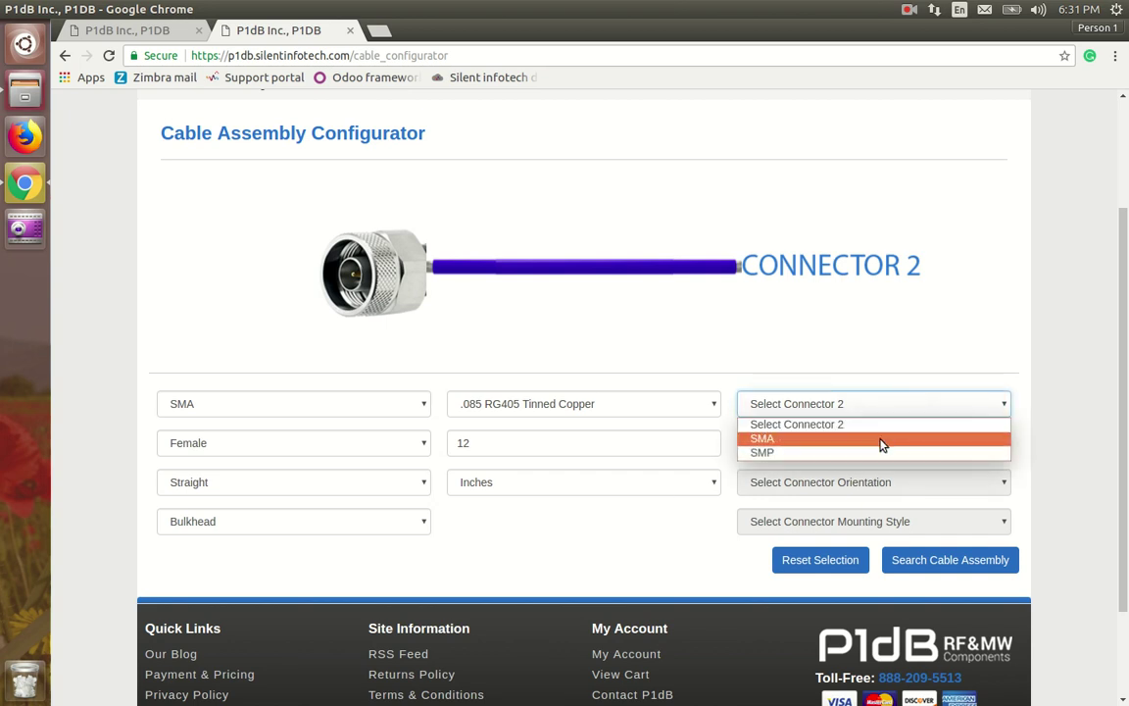
{"action": "left_click", "coordinate": [881, 440]}
{"action": "left_click", "coordinate": [877, 444]}
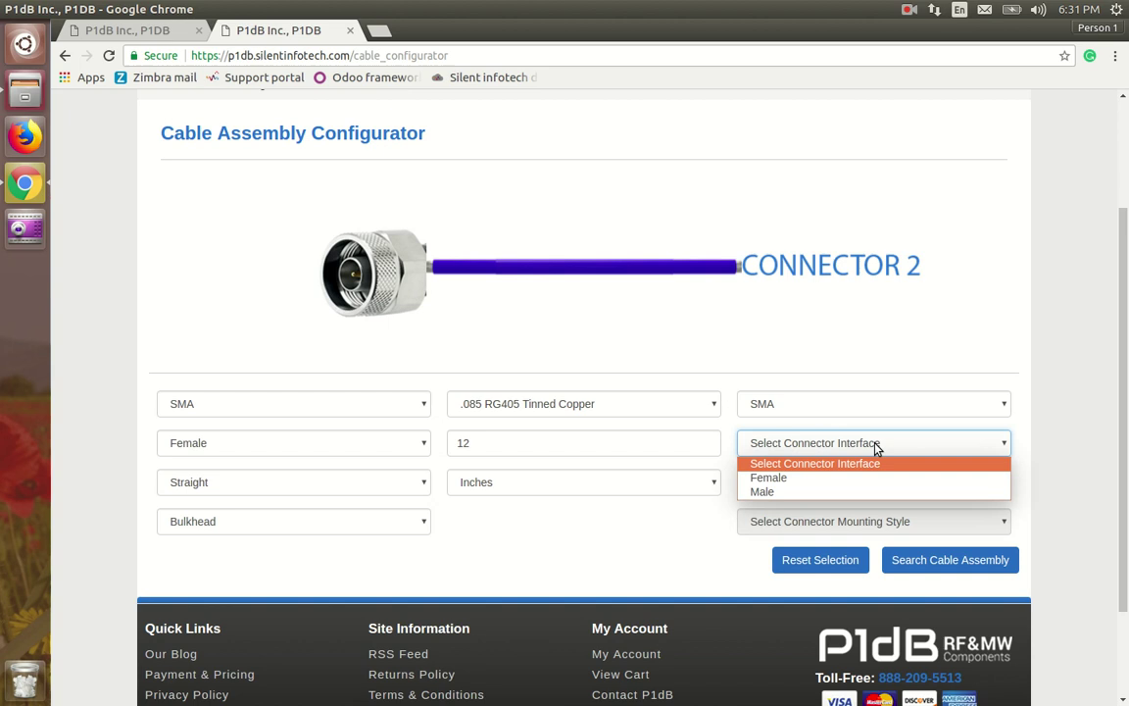
{"action": "left_click", "coordinate": [852, 491]}
{"action": "left_click", "coordinate": [851, 489]}
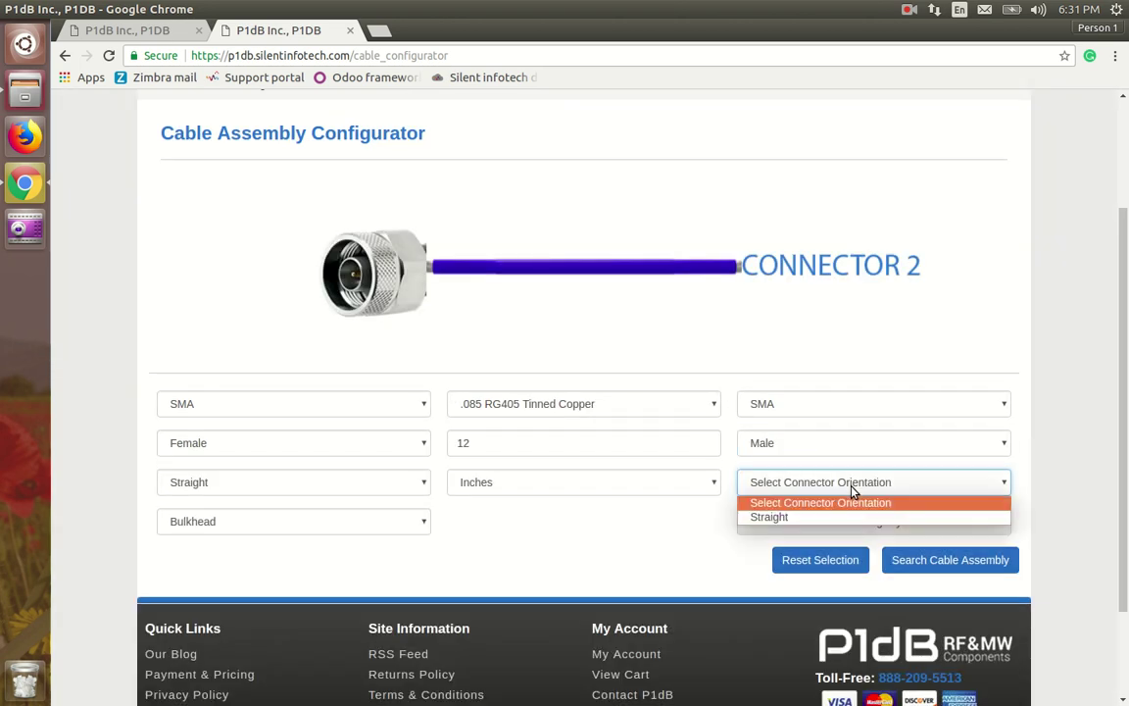
{"action": "left_click", "coordinate": [841, 514]}
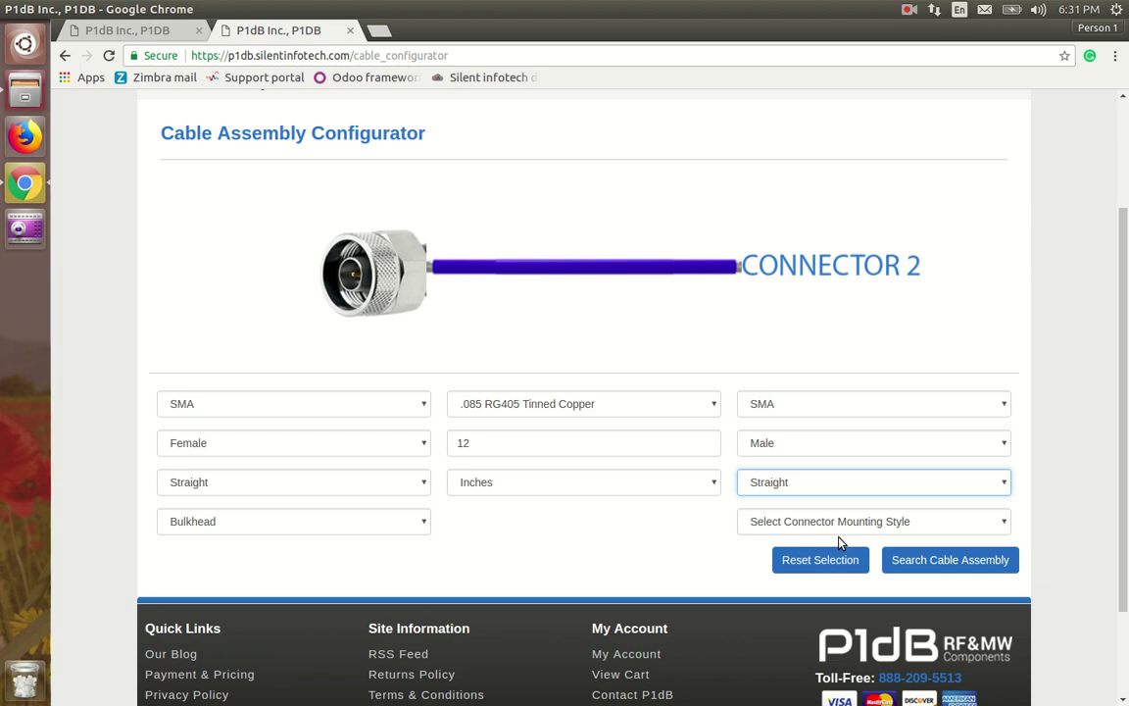
{"action": "left_click", "coordinate": [844, 527]}
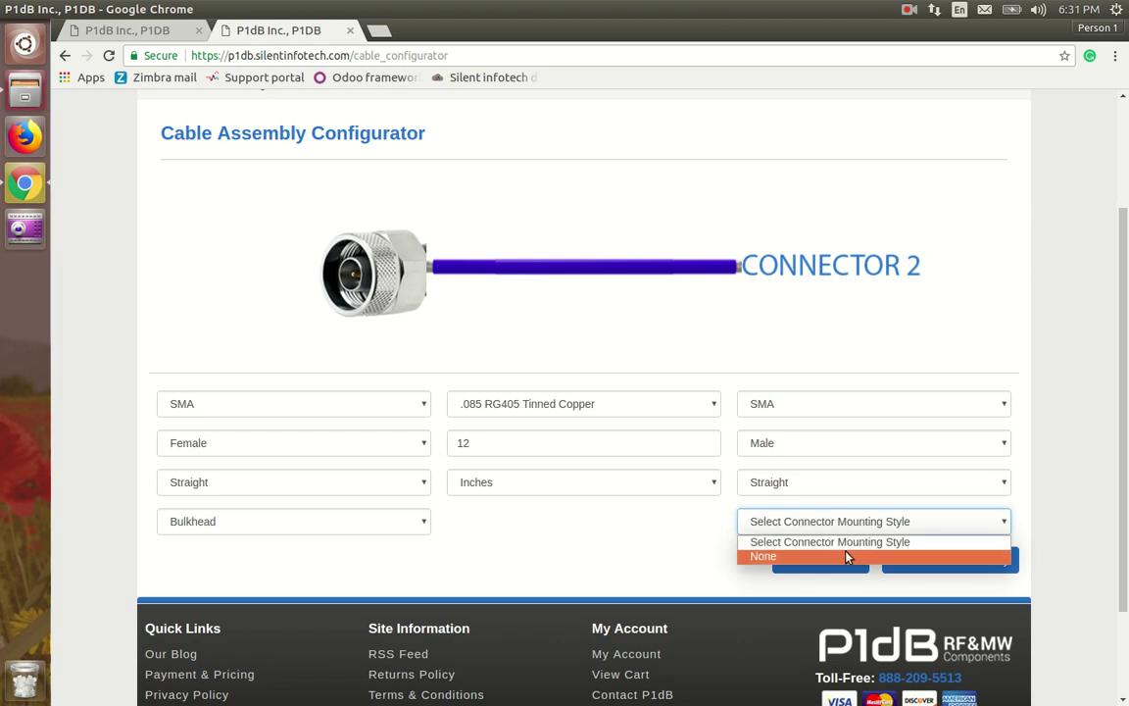
{"action": "left_click", "coordinate": [848, 556]}
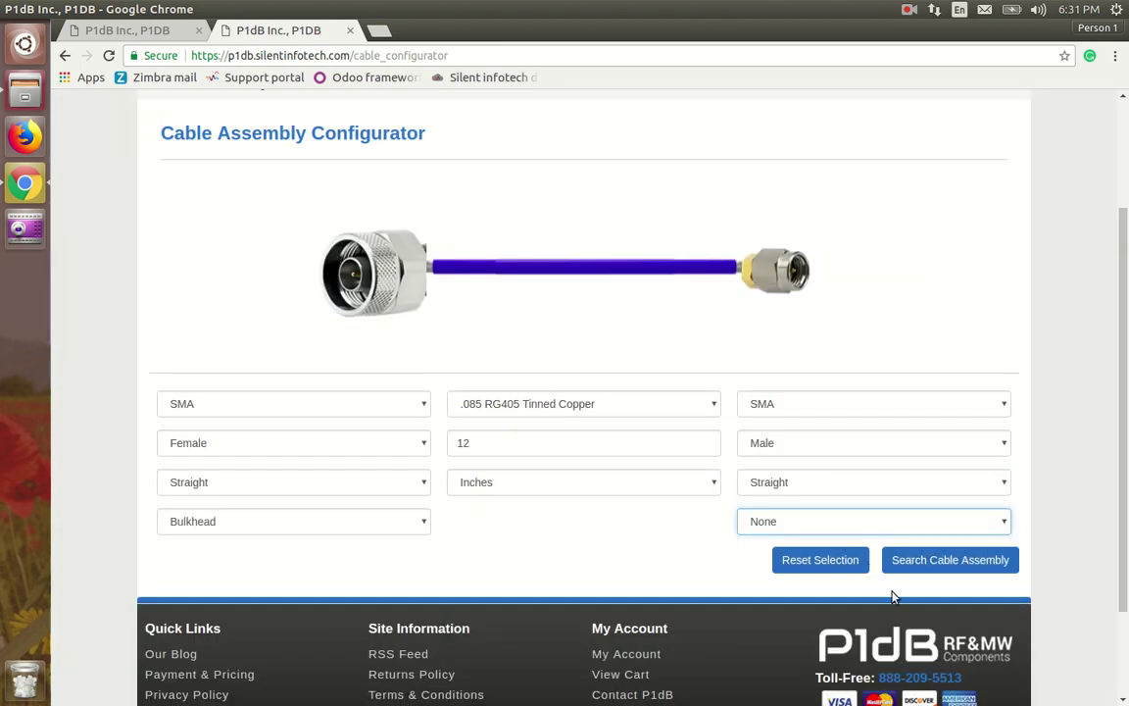
{"action": "scroll", "coordinate": [919, 573], "scroll_direction": "down", "scroll_amount": 1}
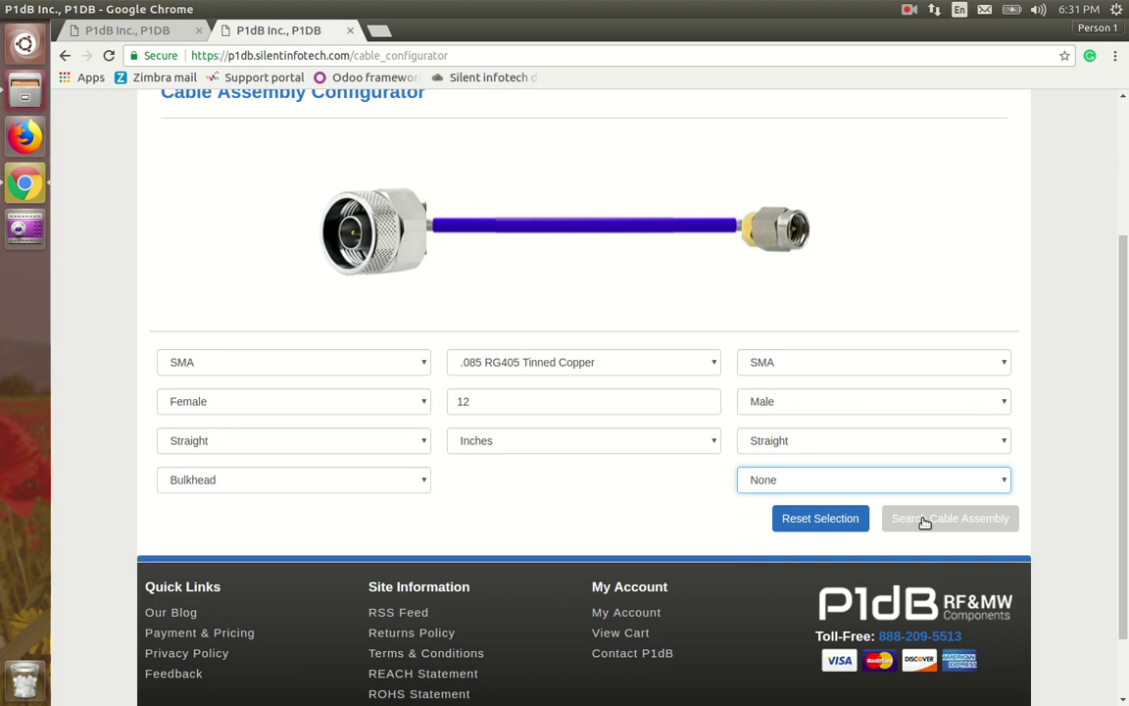
Search for the matching assembly and open the P1CA-SAMSAFB-RG405-12 result in a new tab
{"action": "left_click", "coordinate": [924, 522]}
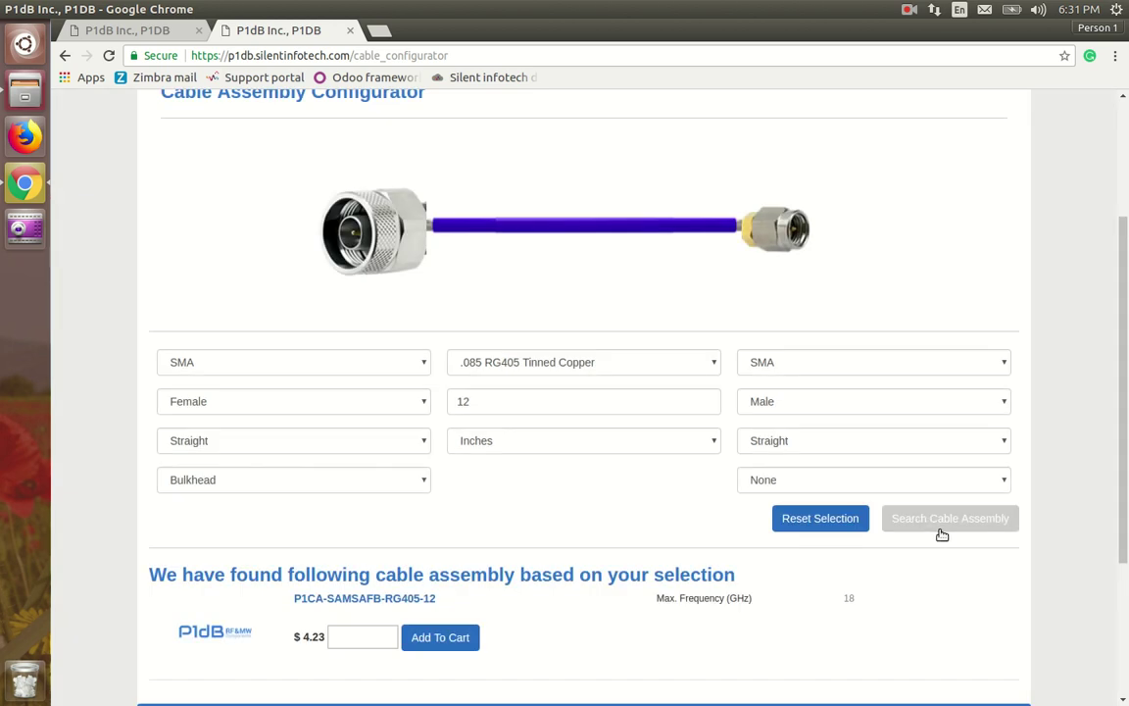
{"action": "scroll", "coordinate": [743, 610], "scroll_direction": "down", "scroll_amount": 4}
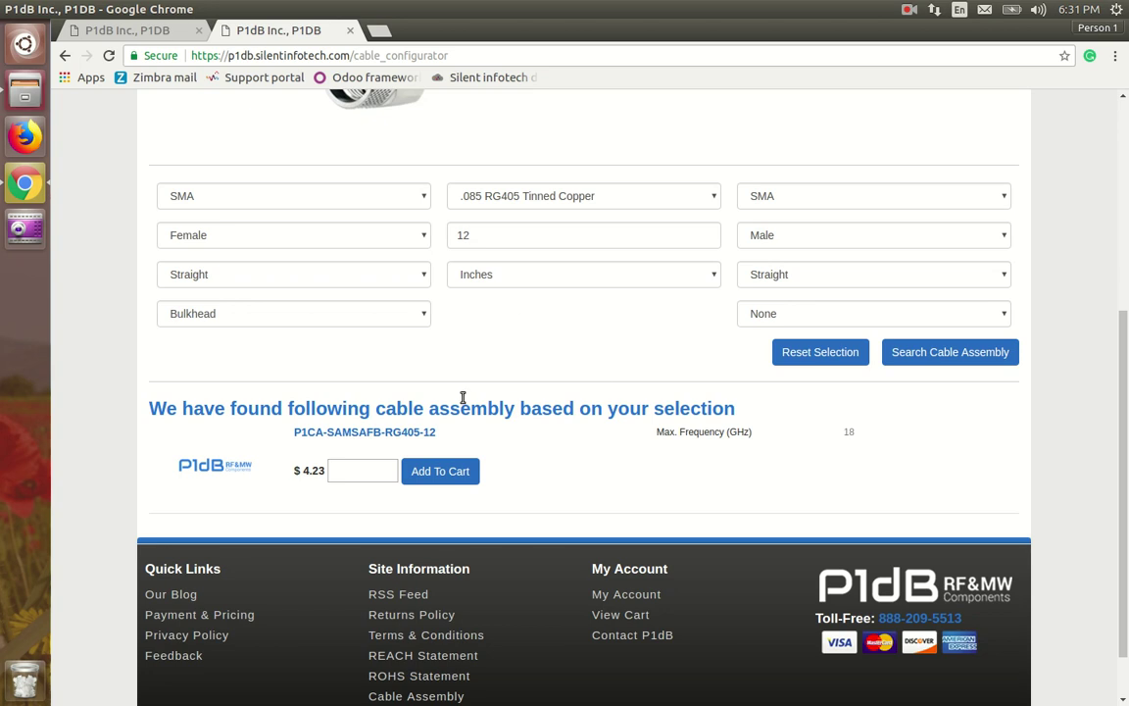
{"action": "right_click", "coordinate": [407, 435]}
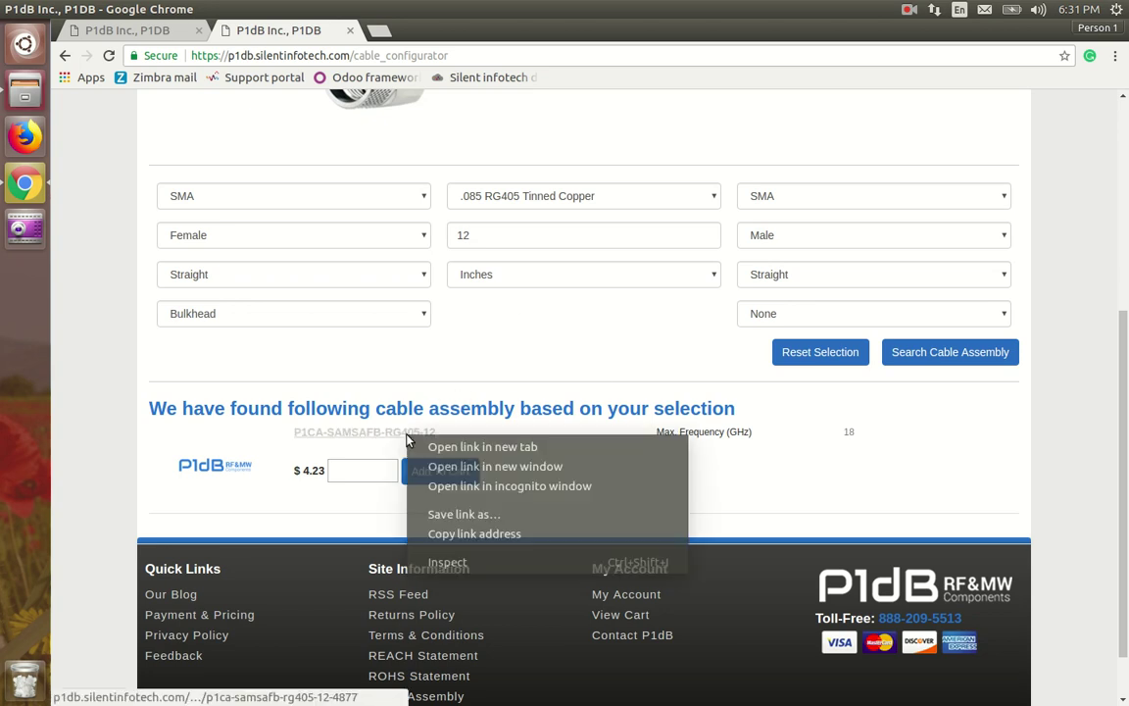
{"action": "left_click", "coordinate": [480, 447]}
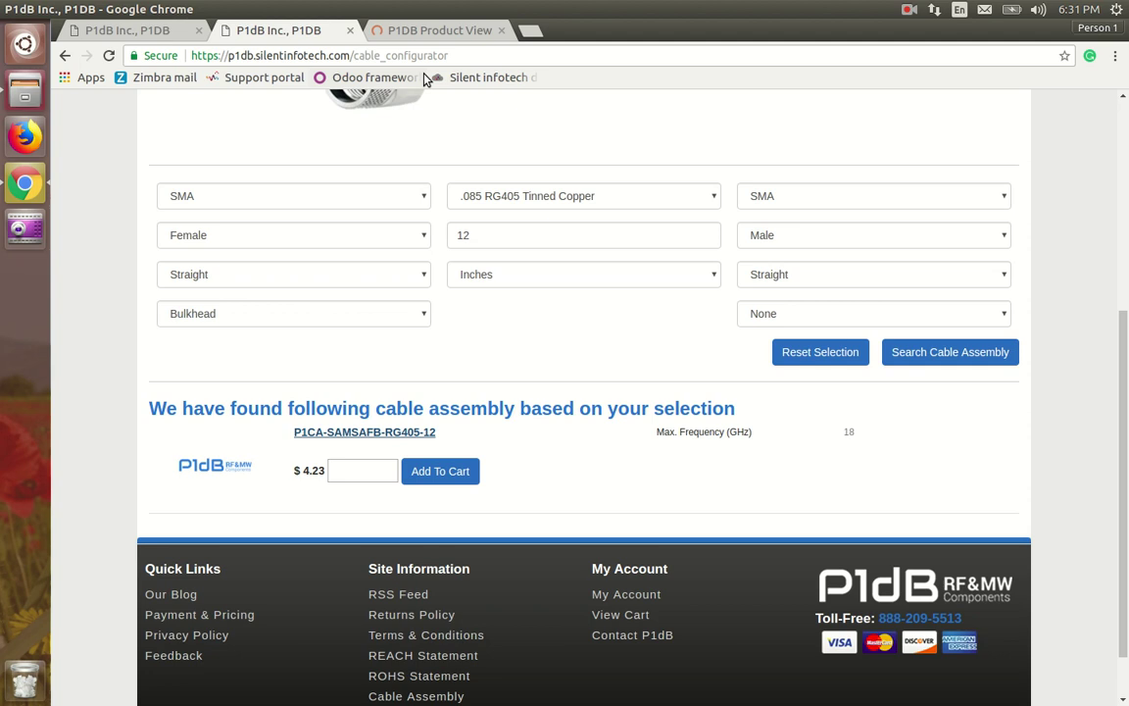
On the P1CA-SAMSAFB-RG405-12 product page, add quantity 1 to the cart
{"action": "left_click", "coordinate": [454, 32]}
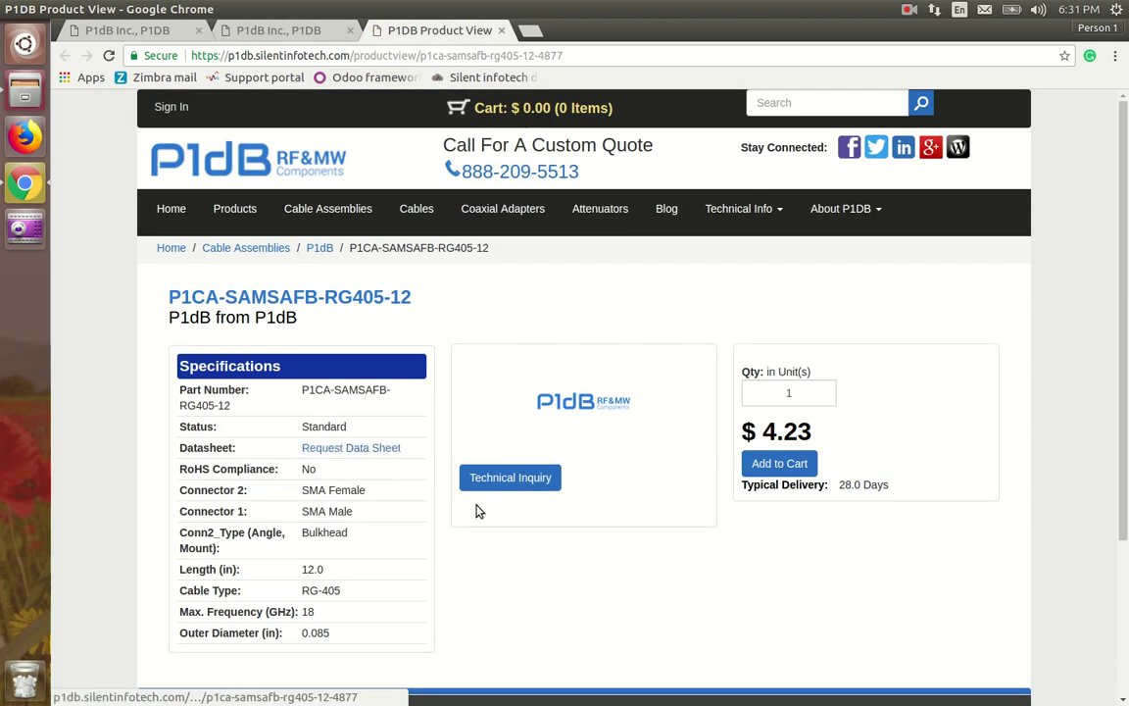
{"action": "scroll", "coordinate": [527, 572], "scroll_direction": "down", "scroll_amount": 2}
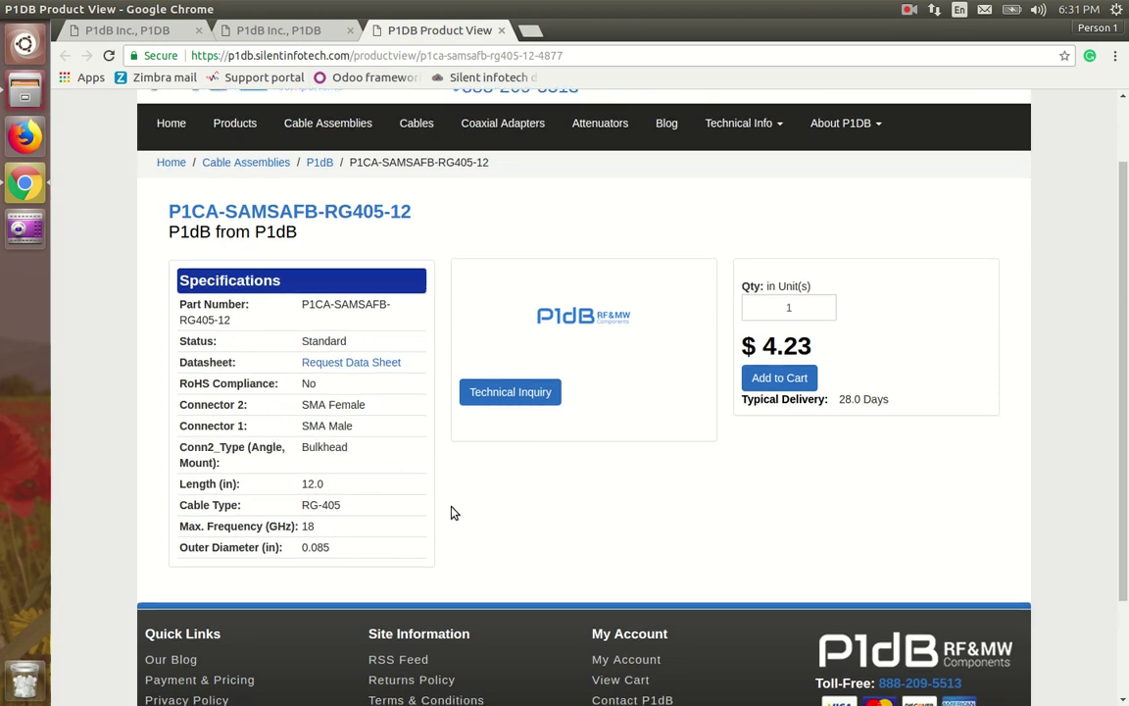
{"action": "scroll", "coordinate": [452, 513], "scroll_direction": "down", "scroll_amount": 2}
{"action": "scroll", "coordinate": [452, 513], "scroll_direction": "up", "scroll_amount": 2}
{"action": "left_click", "coordinate": [538, 396]}
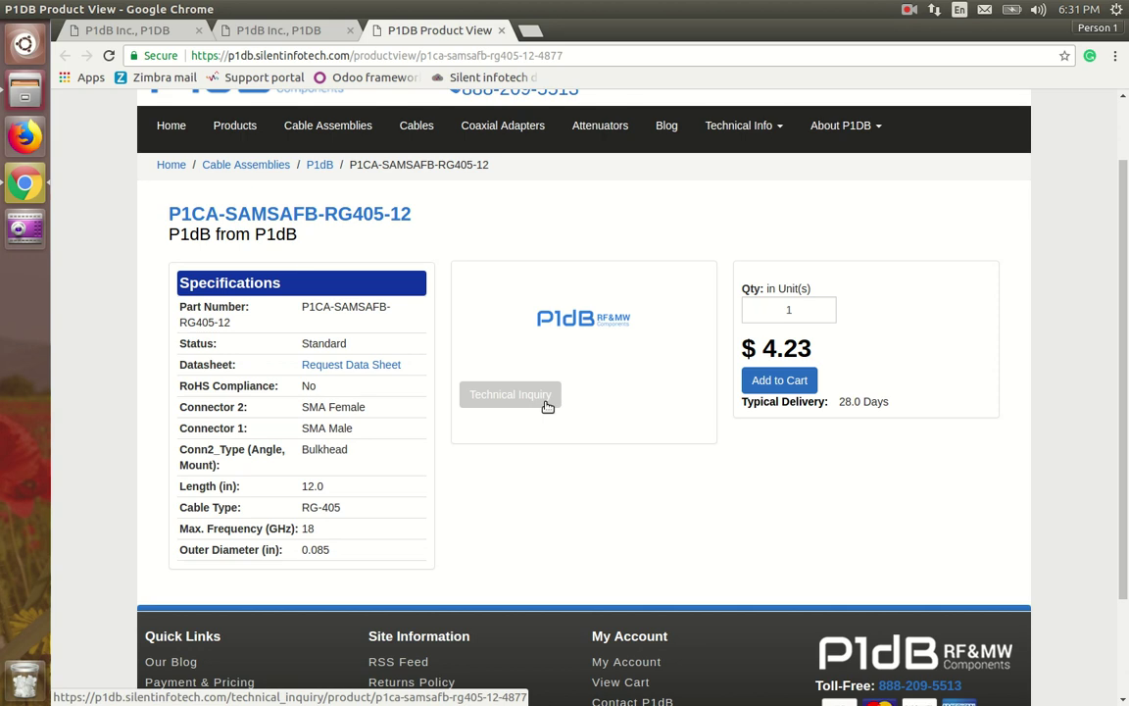
{"action": "left_click", "coordinate": [817, 311]}
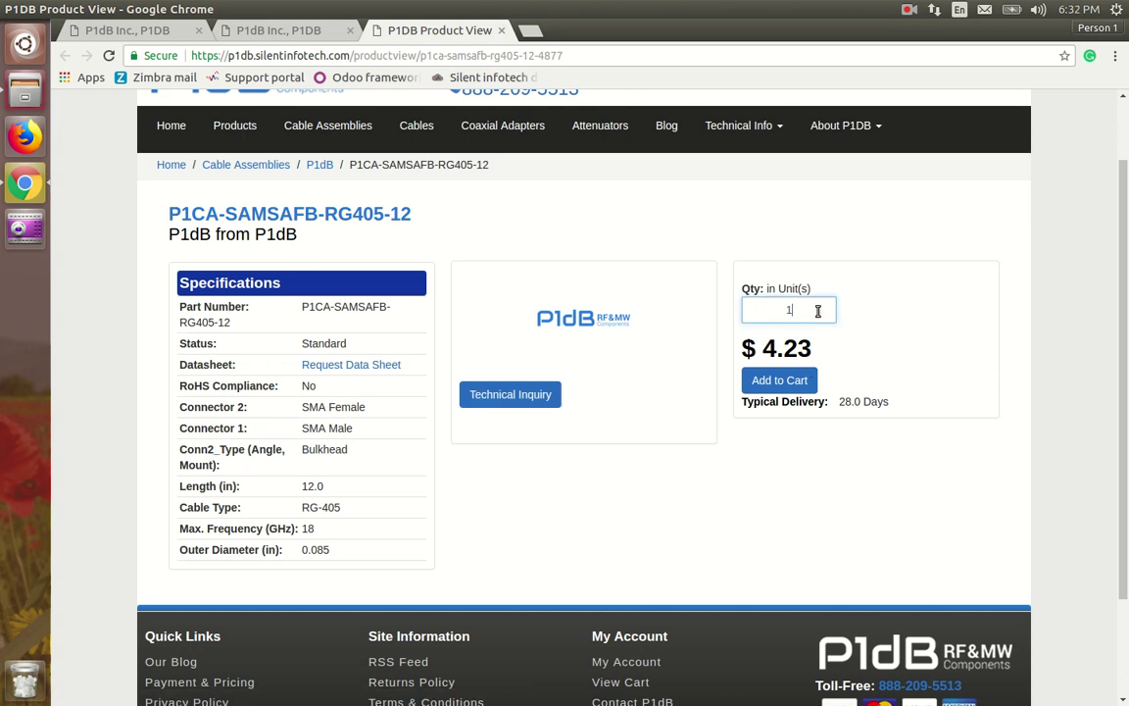
{"action": "left_click", "coordinate": [773, 383]}
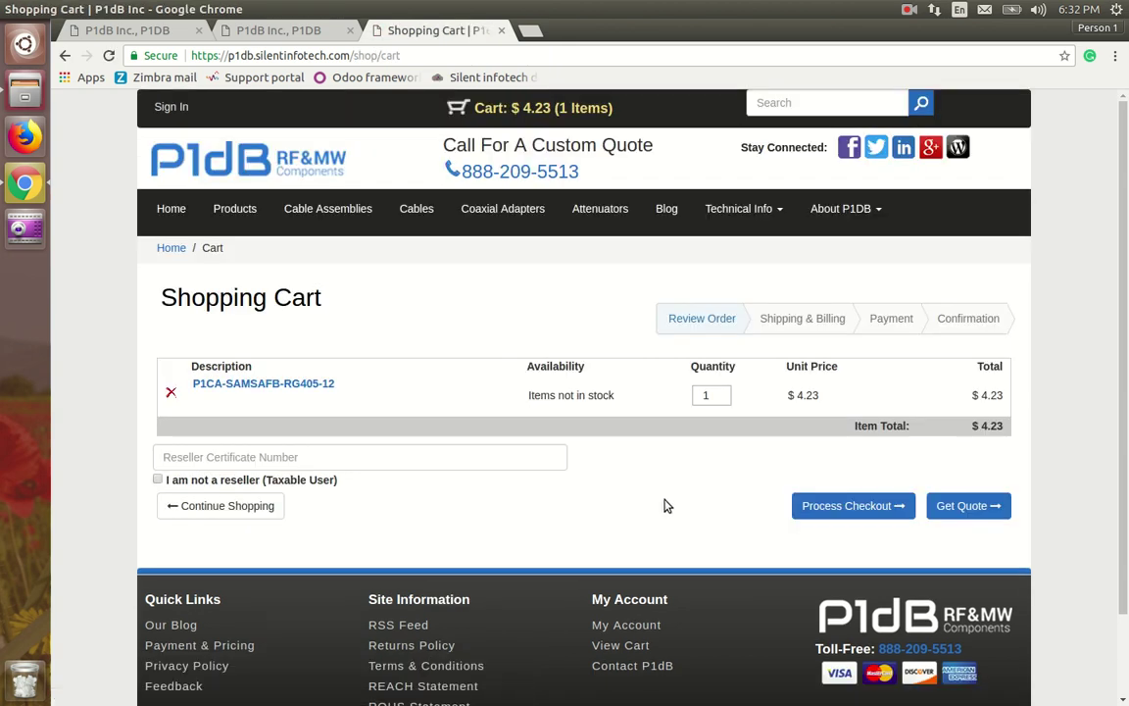
Mark the cart as not a reseller (taxable user) and request a quote
{"action": "double_click", "coordinate": [298, 300]}
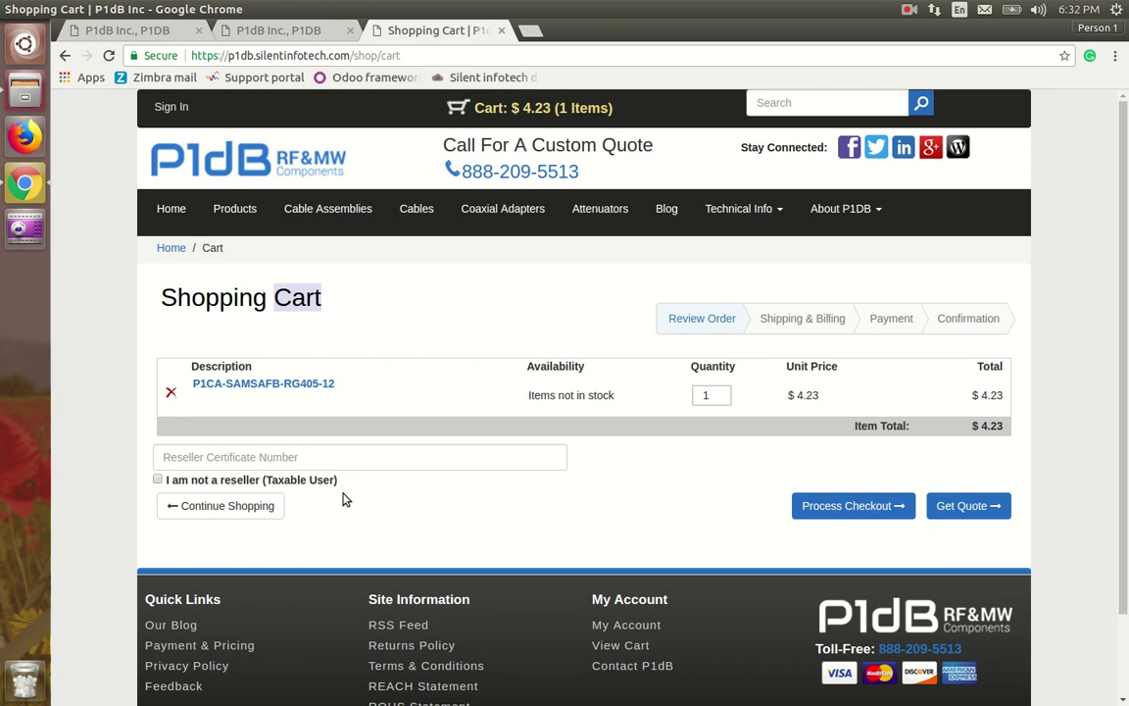
{"action": "left_click", "coordinate": [157, 480]}
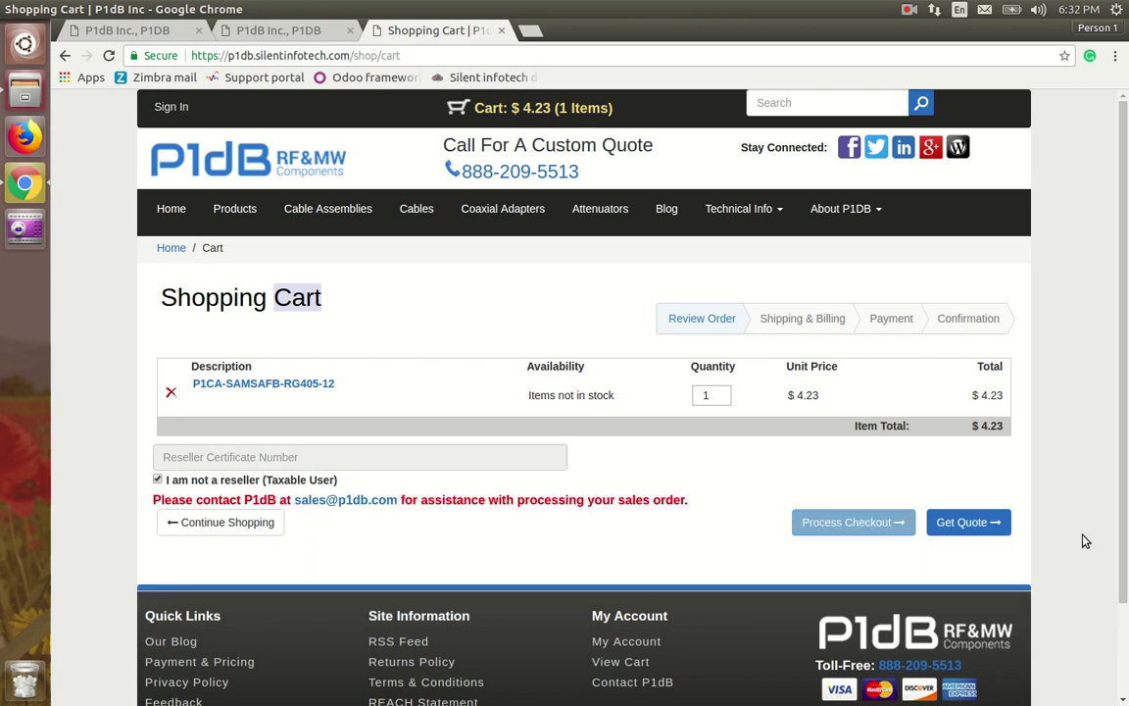
{"action": "left_click", "coordinate": [982, 531]}
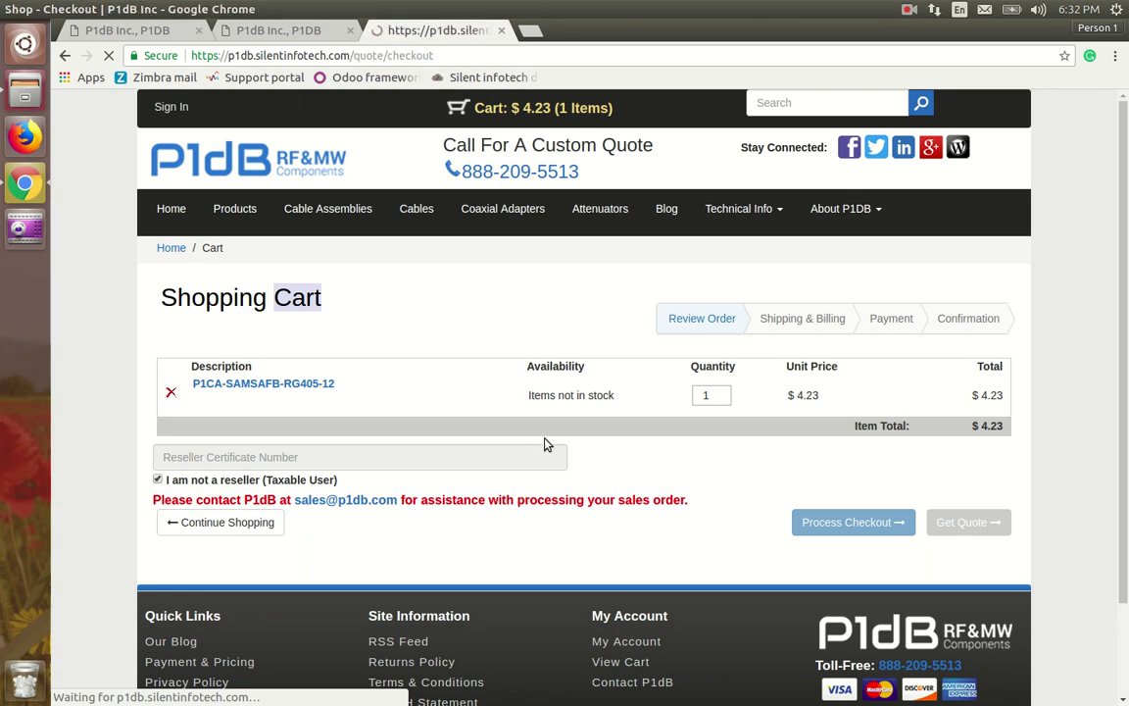
Fill the billing name from the 'Kinja' suggestion and company Silent infotech LLP
{"action": "scroll", "coordinate": [393, 462], "scroll_direction": "down", "scroll_amount": 3}
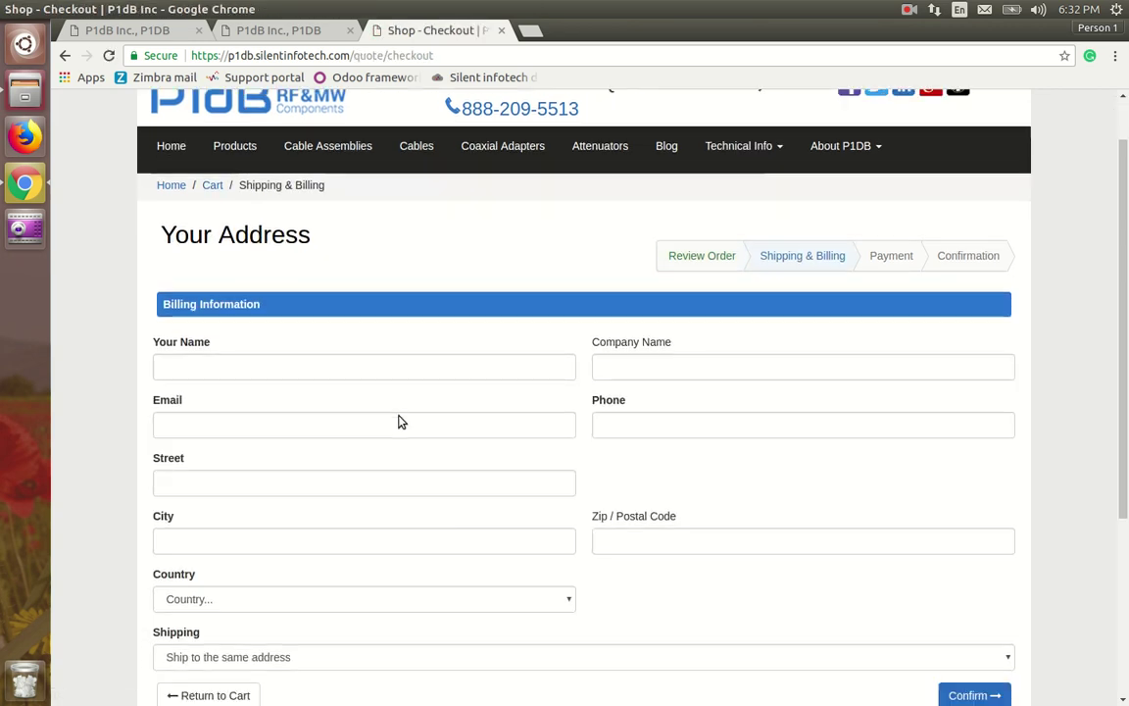
{"action": "scroll", "coordinate": [398, 415], "scroll_direction": "down", "scroll_amount": 2}
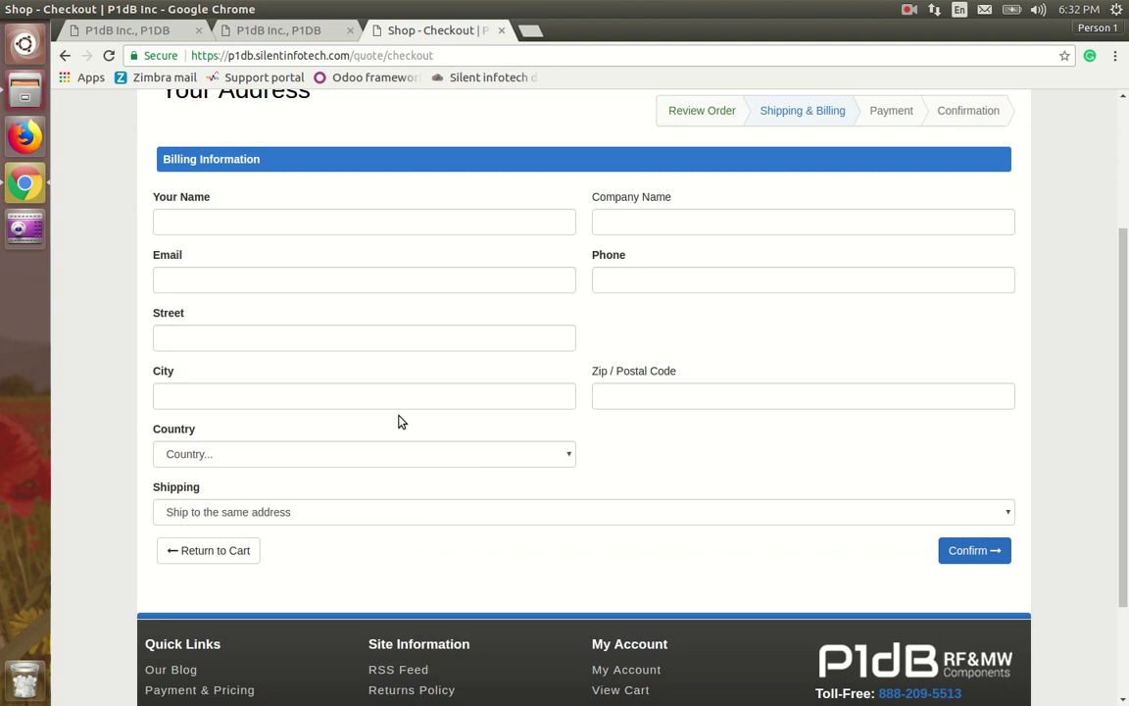
{"action": "left_click", "coordinate": [358, 227]}
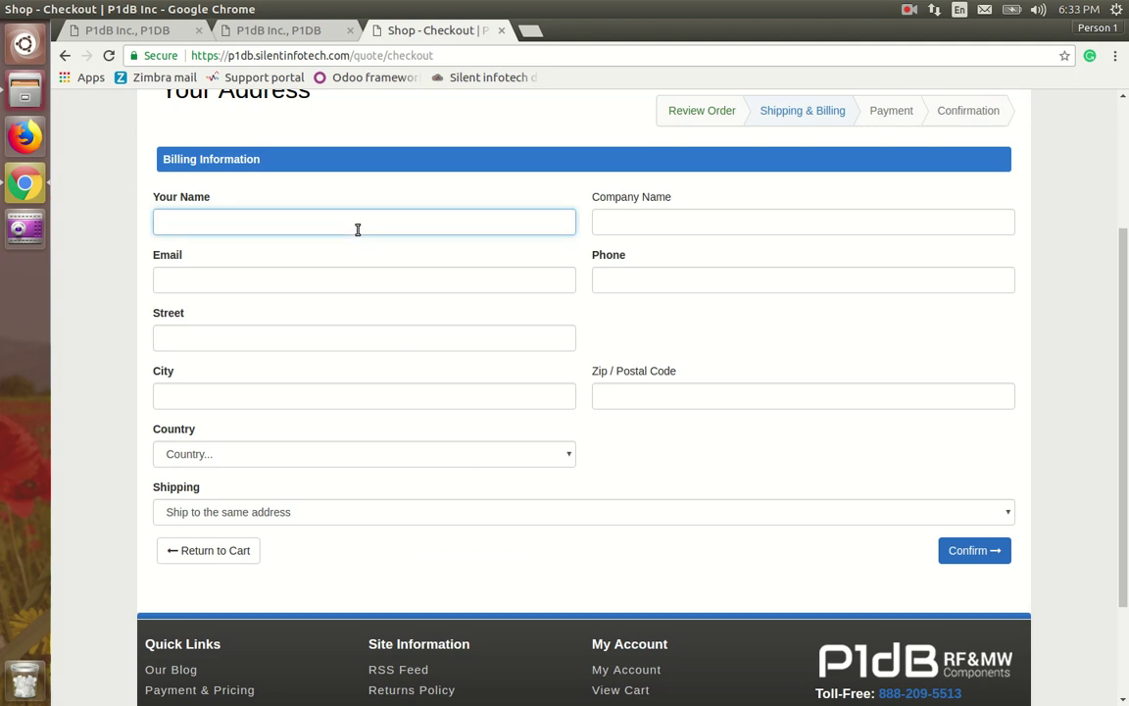
{"action": "type", "text": "Kinja"}
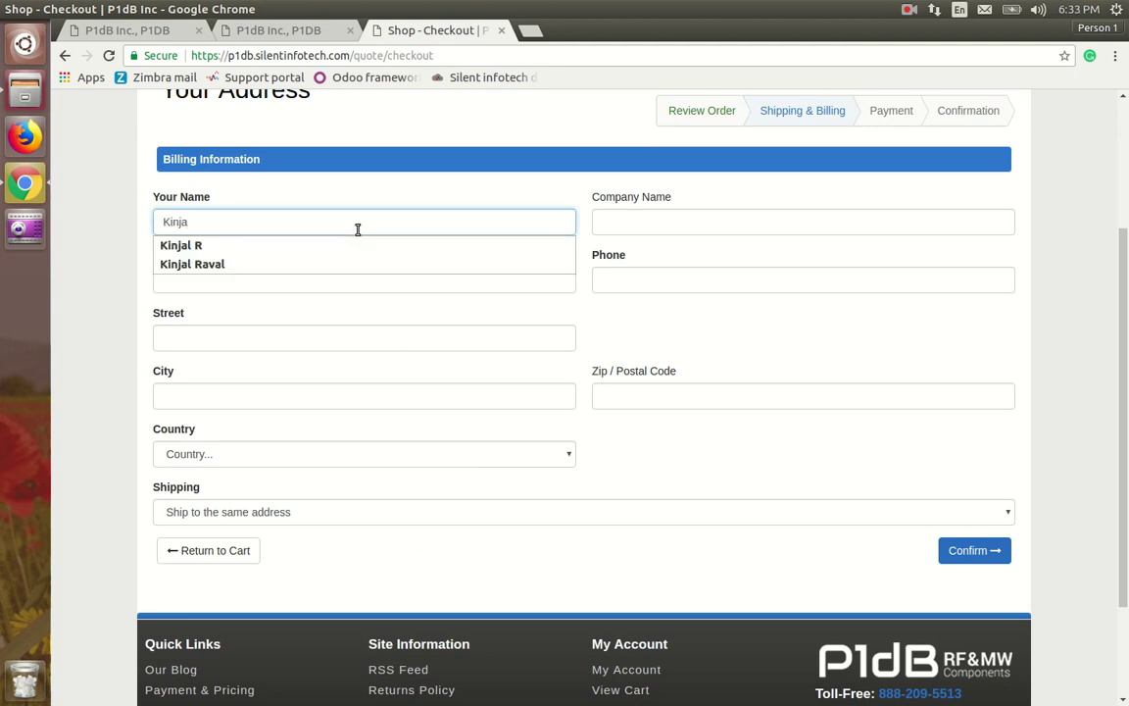
{"action": "key", "text": "Down"}
{"action": "key", "text": "Return"}
{"action": "key", "text": "Tab"}
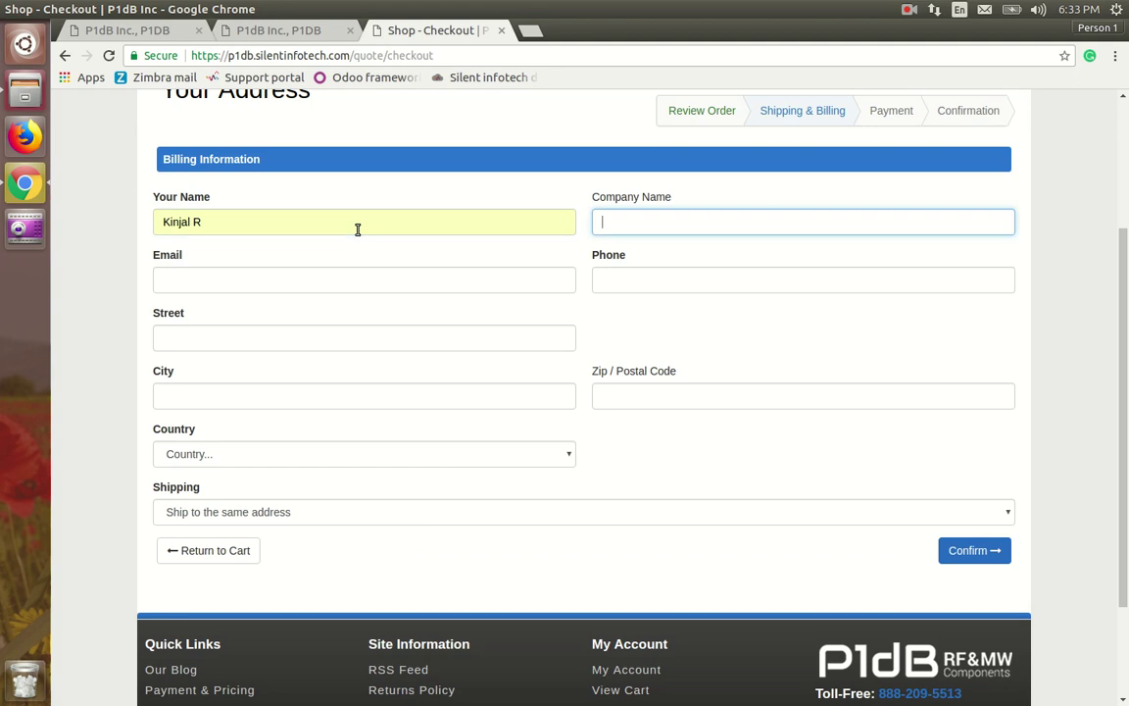
{"action": "type", "text": "Sile"}
{"action": "type", "text": "nt i"}
{"action": "type", "text": "nfotech"}
{"action": "type", "text": " LLP"}
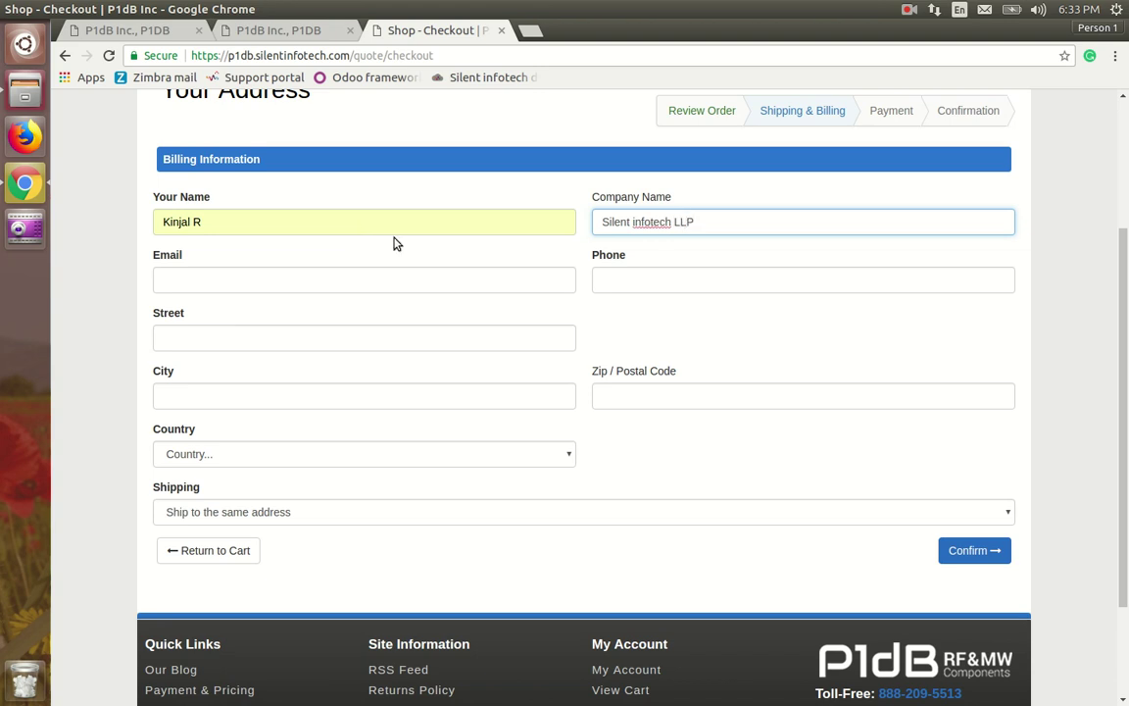
{"action": "key", "text": "Tab"}
{"action": "type", "text": "kinj"}
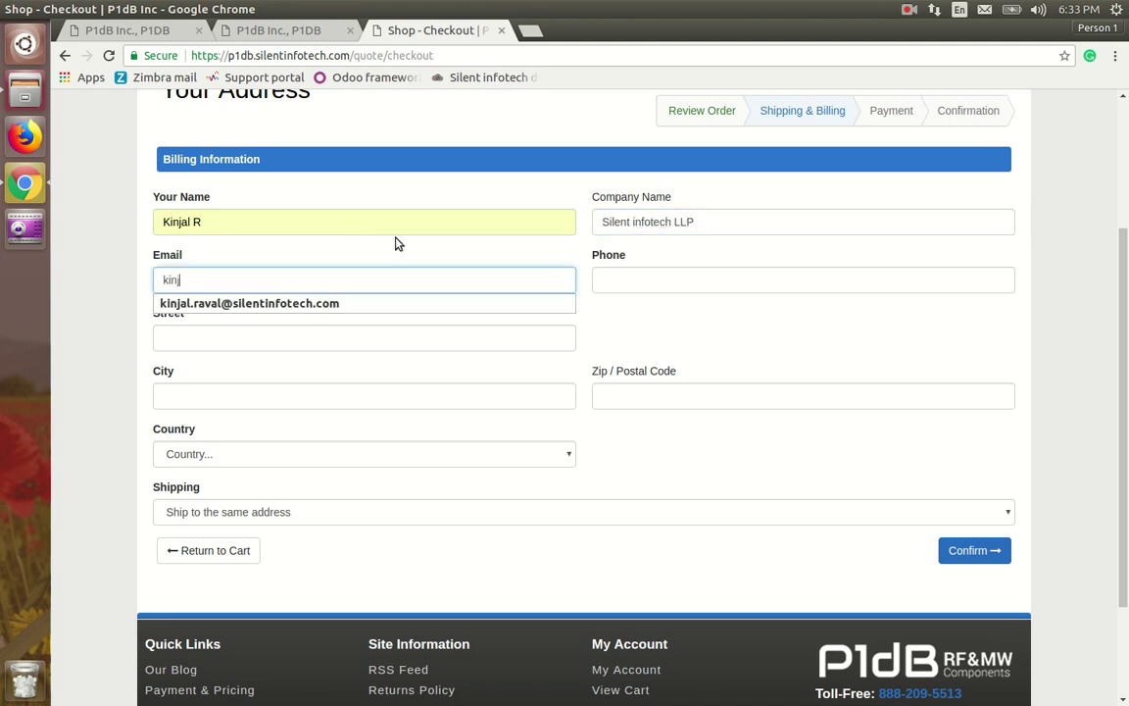
{"action": "left_click", "coordinate": [420, 306]}
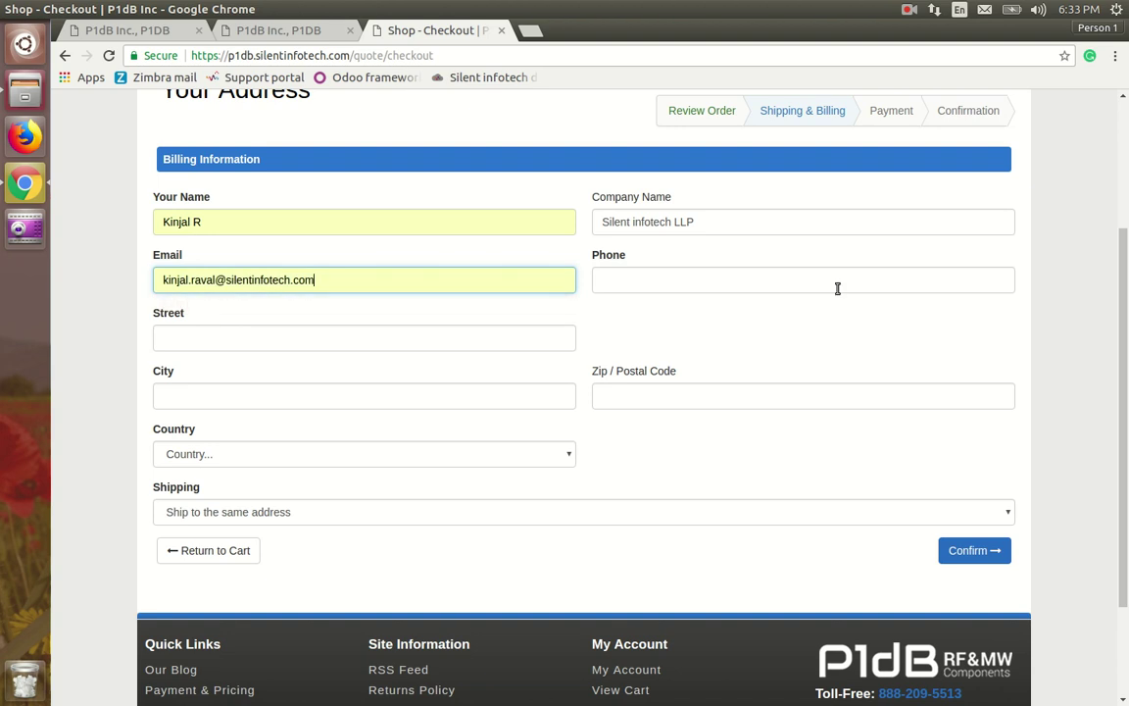
{"action": "left_click", "coordinate": [834, 284]}
{"action": "type", "text": "7"}
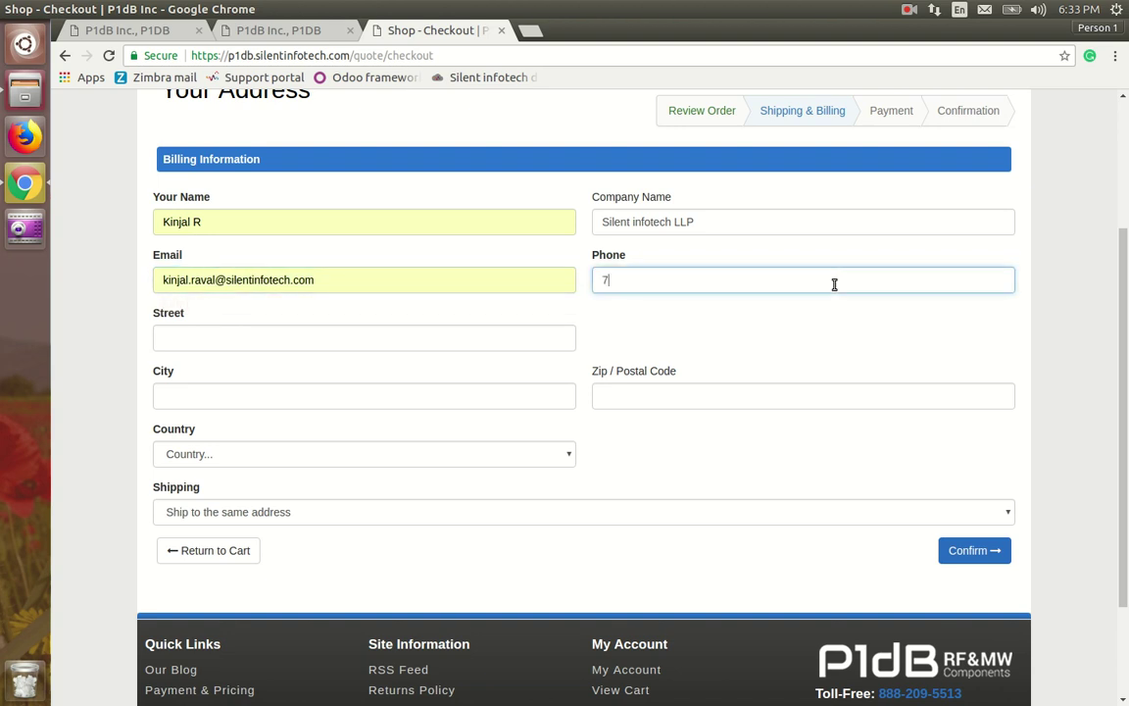
{"action": "type", "text": "5"}
{"action": "key", "text": "BackSpace"}
{"action": "type", "text": "="}
{"action": "key", "text": "BackSpace"}
{"action": "key", "text": "BackSpace"}
{"action": "key", "text": "Tab"}
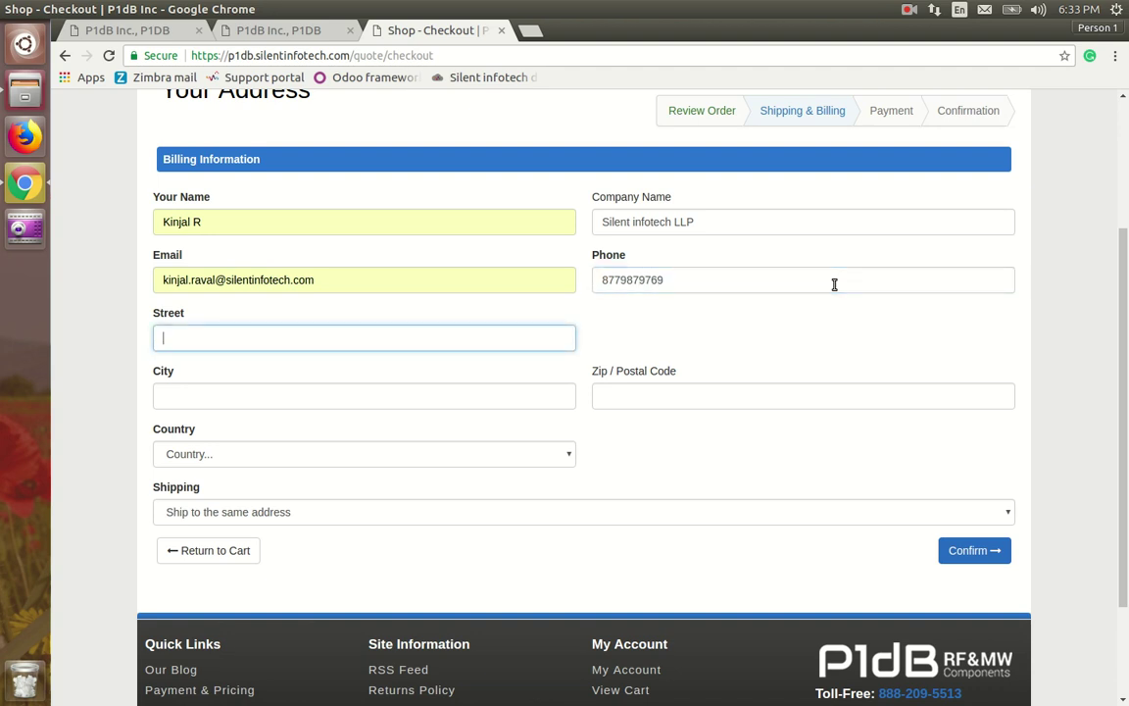
Fill the suggested '305,' street, city Gandhinagar and postal code 382421
{"action": "type", "text": "30"}
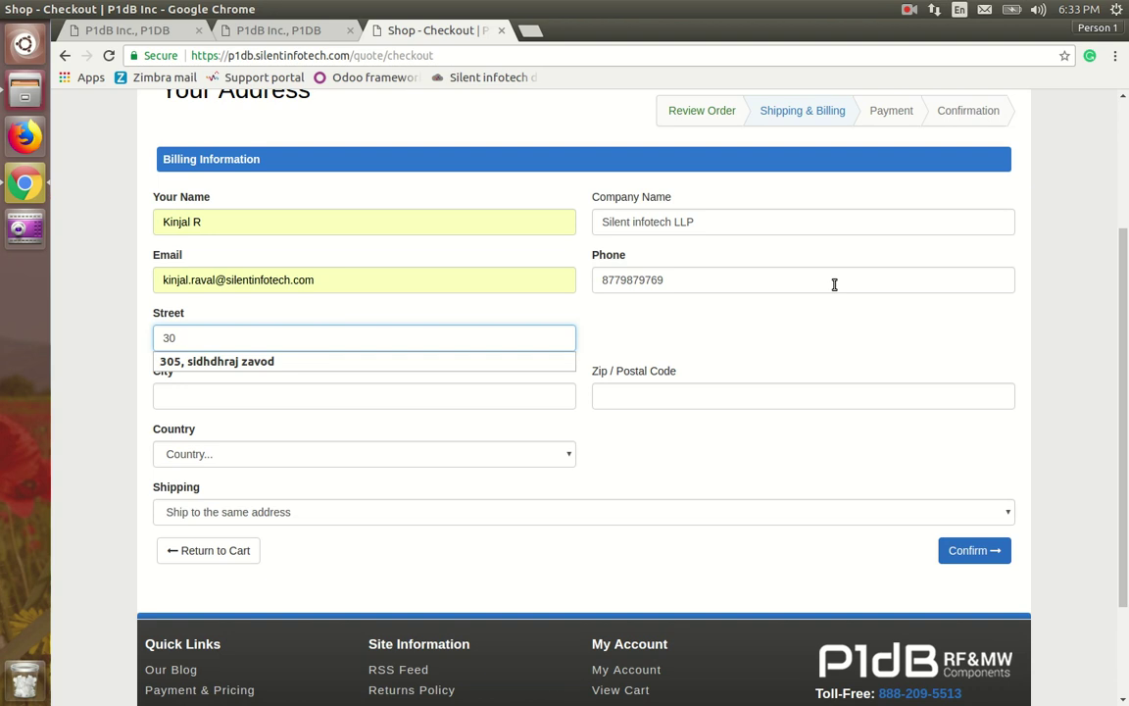
{"action": "type", "text": "5,"}
{"action": "key", "text": "Down"}
{"action": "key", "text": "Tab"}
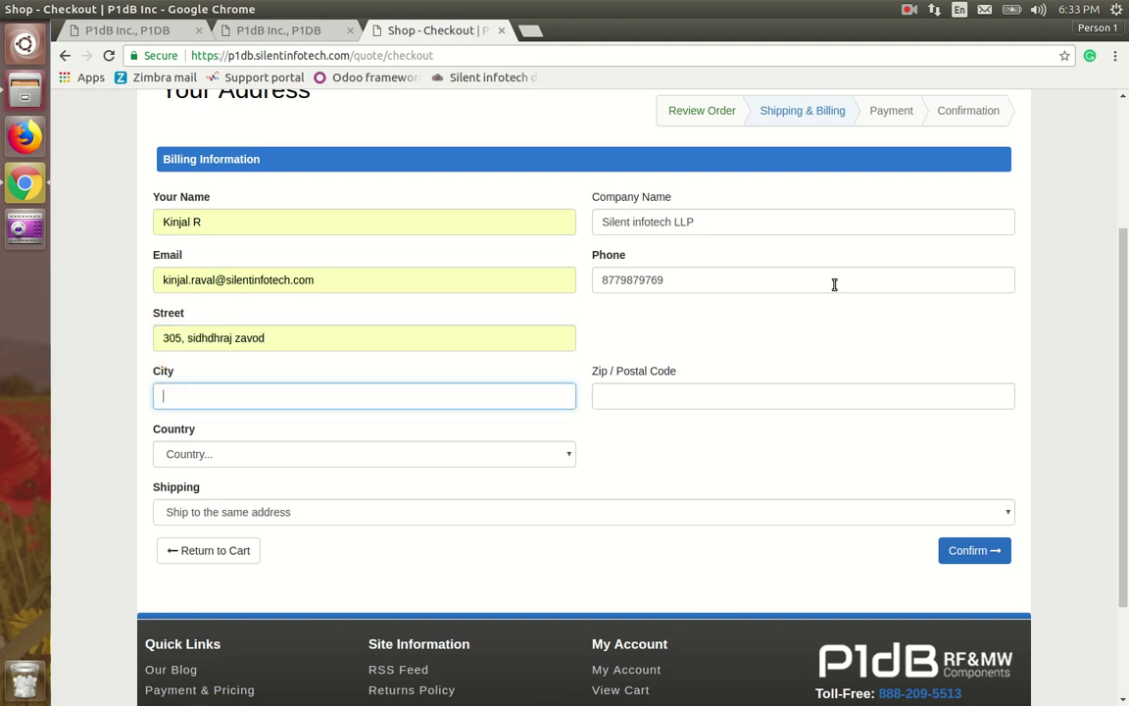
{"action": "type", "text": "Ga"}
{"action": "key", "text": "Down"}
{"action": "key", "text": "Return"}
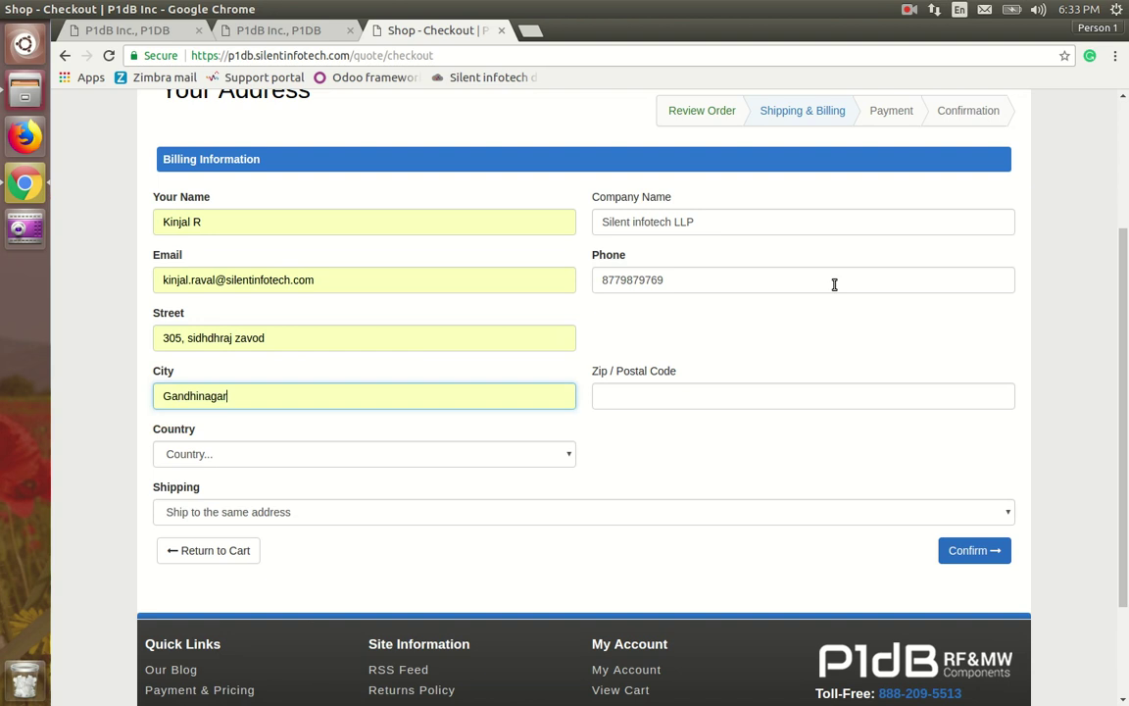
{"action": "key", "text": "Tab"}
{"action": "type", "text": "3"}
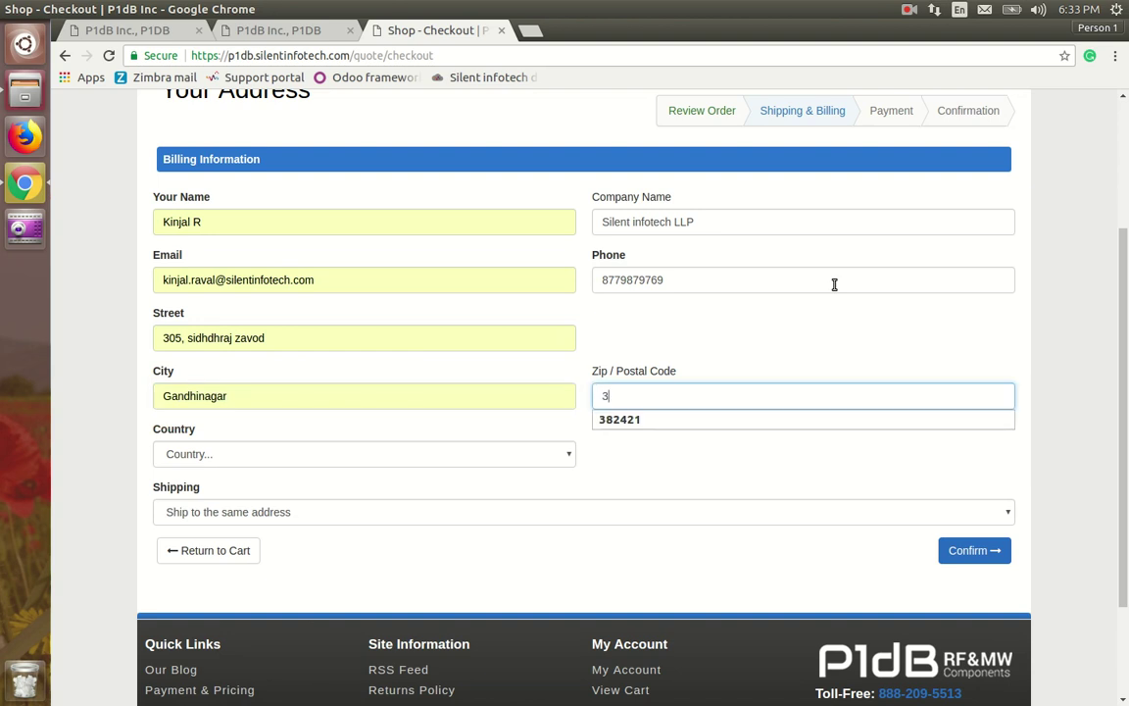
{"action": "key", "text": "Down"}
{"action": "key", "text": "Return"}
{"action": "key", "text": "Tab"}
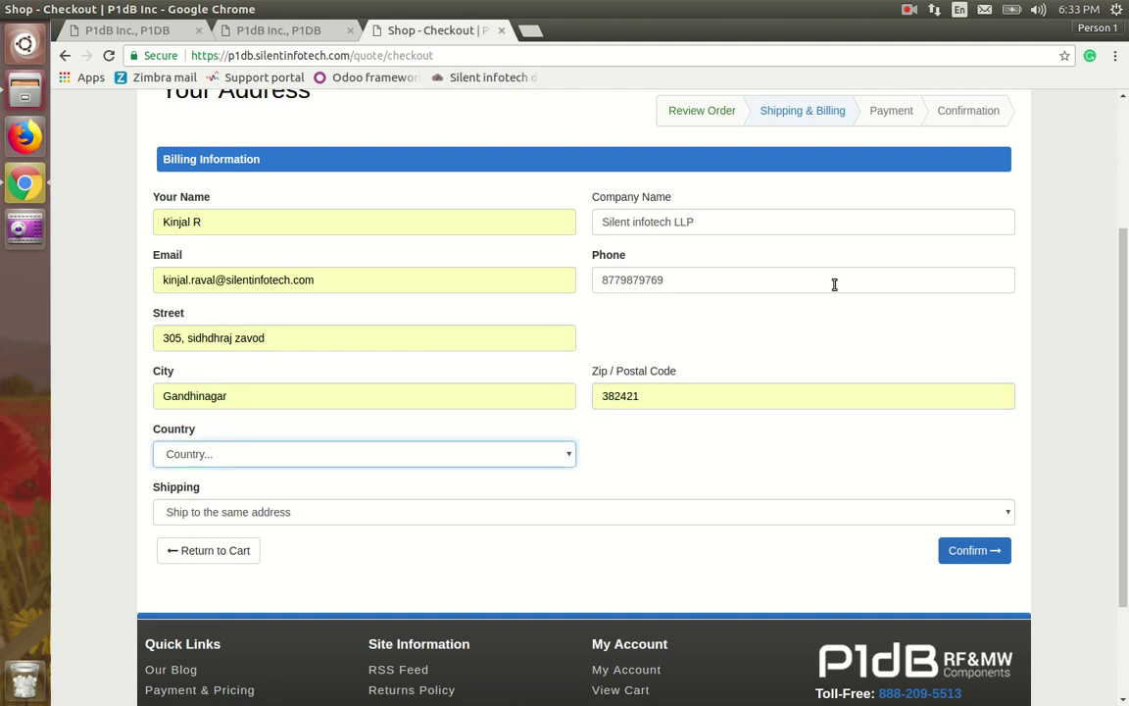
Choose India as the billing country and submit the quote request
{"action": "type", "text": "i"}
{"action": "type", "text": "n"}
{"action": "left_click", "coordinate": [478, 456]}
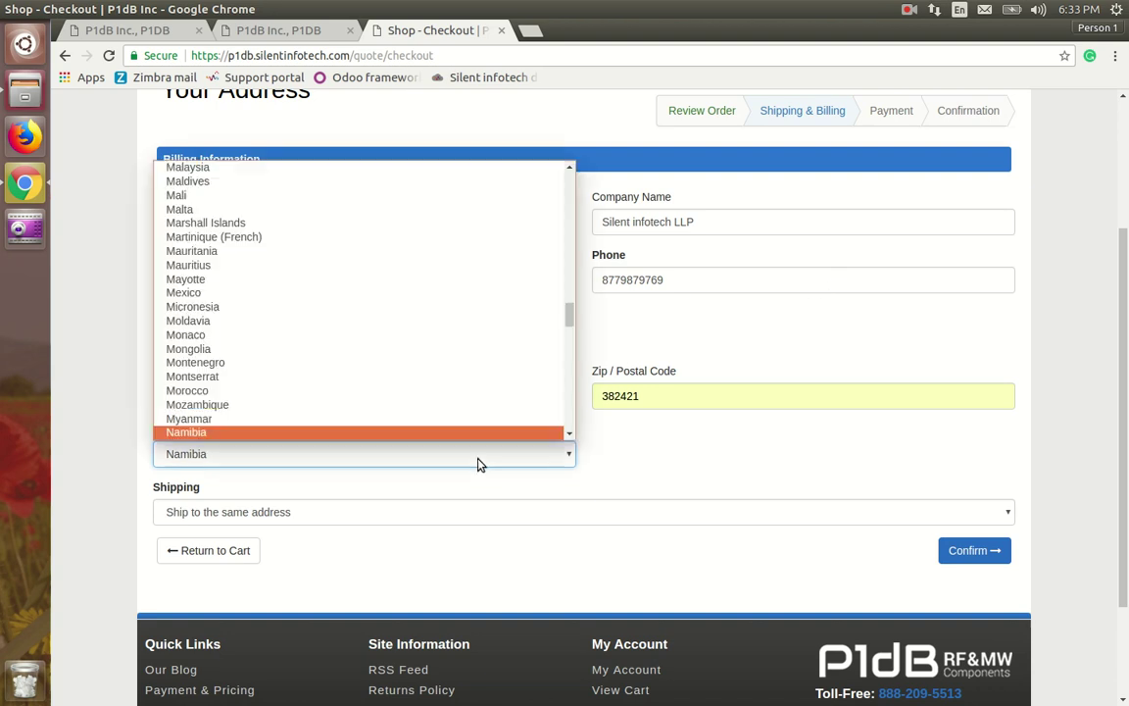
{"action": "scroll", "coordinate": [330, 370], "scroll_direction": "down", "scroll_amount": 1}
{"action": "scroll", "coordinate": [331, 371], "scroll_direction": "up", "scroll_amount": 5}
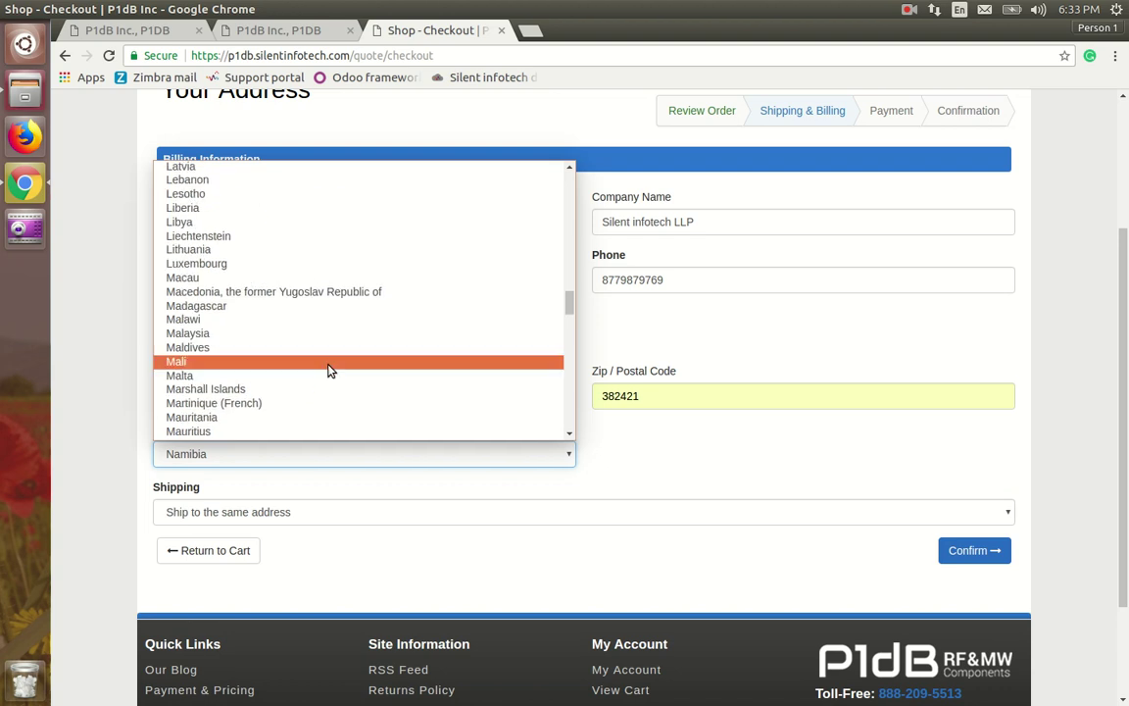
{"action": "scroll", "coordinate": [294, 362], "scroll_direction": "up", "scroll_amount": 4}
{"action": "scroll", "coordinate": [292, 362], "scroll_direction": "up", "scroll_amount": 4}
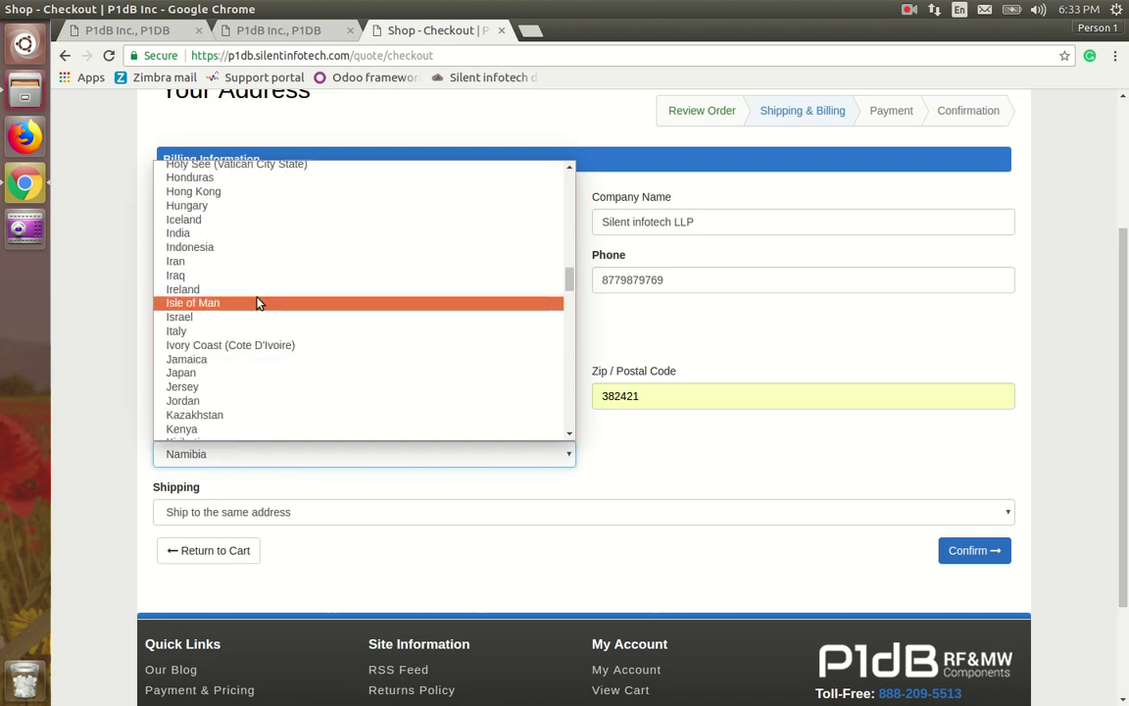
{"action": "left_click", "coordinate": [255, 232]}
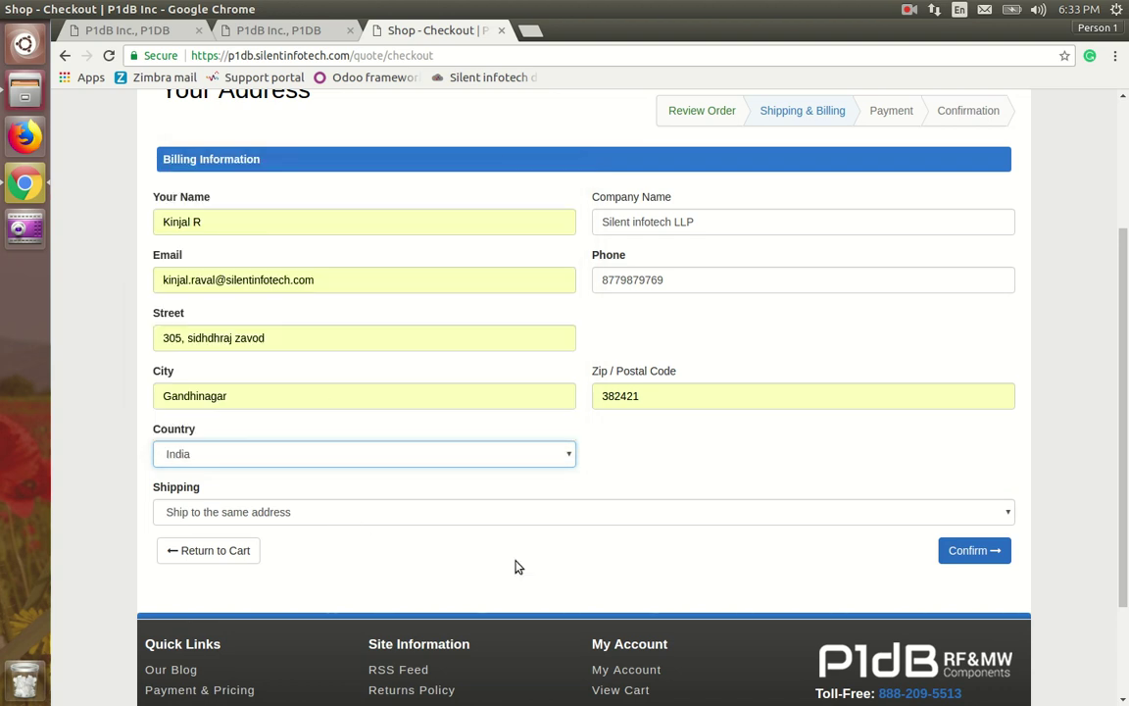
{"action": "left_click", "coordinate": [952, 554]}
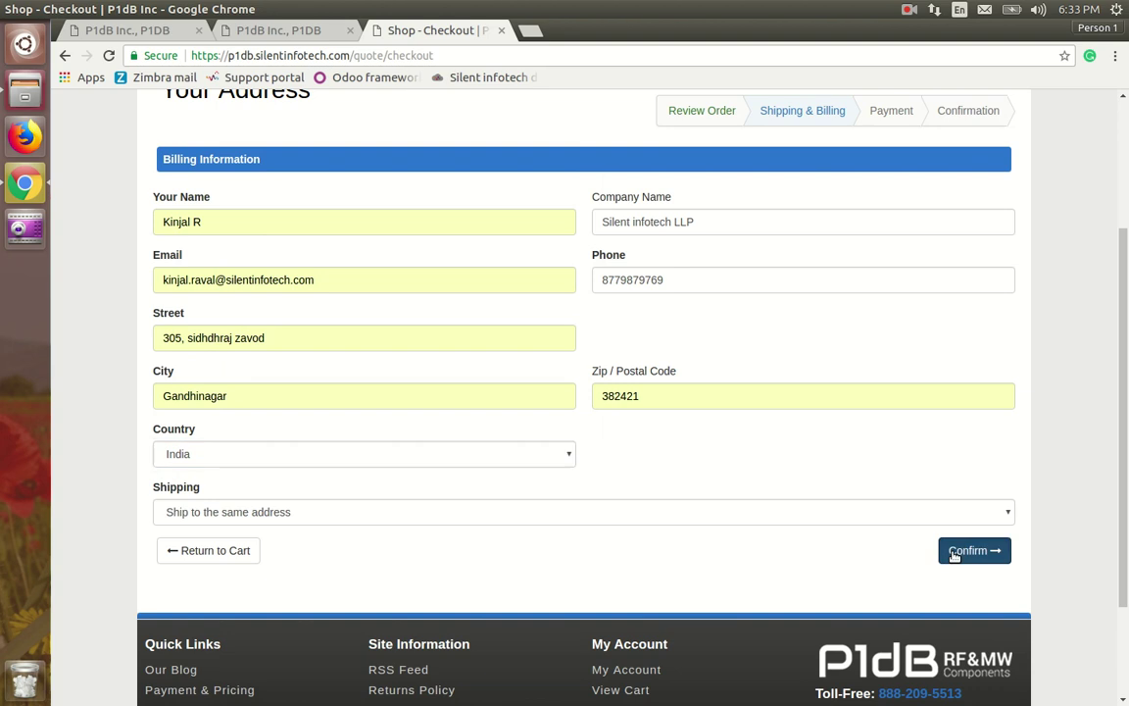
{"action": "left_click", "coordinate": [953, 556]}
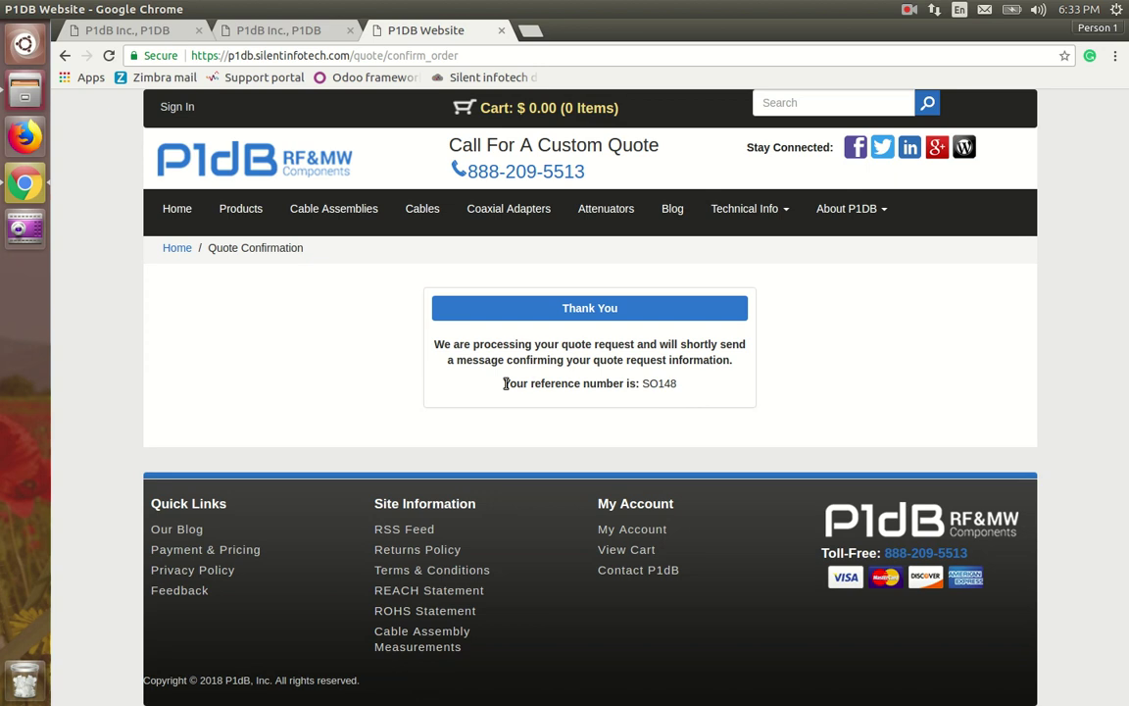
{"action": "left_click_drag", "start_coordinate": [504, 383], "coordinate": [671, 393]}
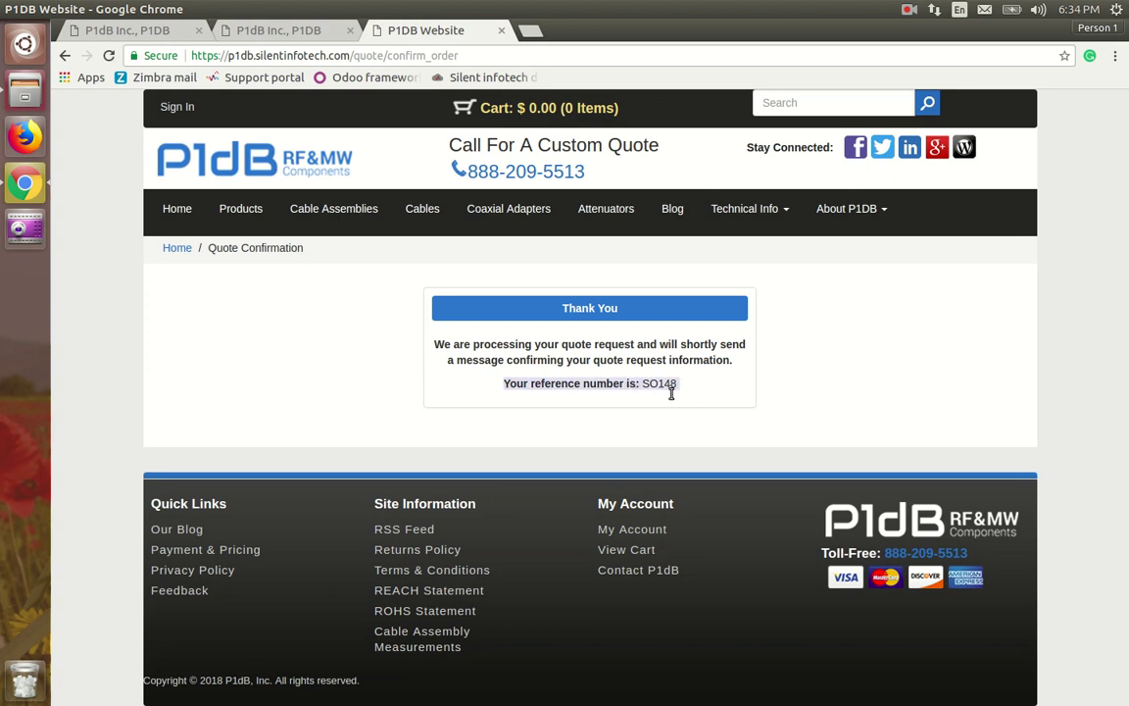
{"action": "left_click", "coordinate": [674, 386]}
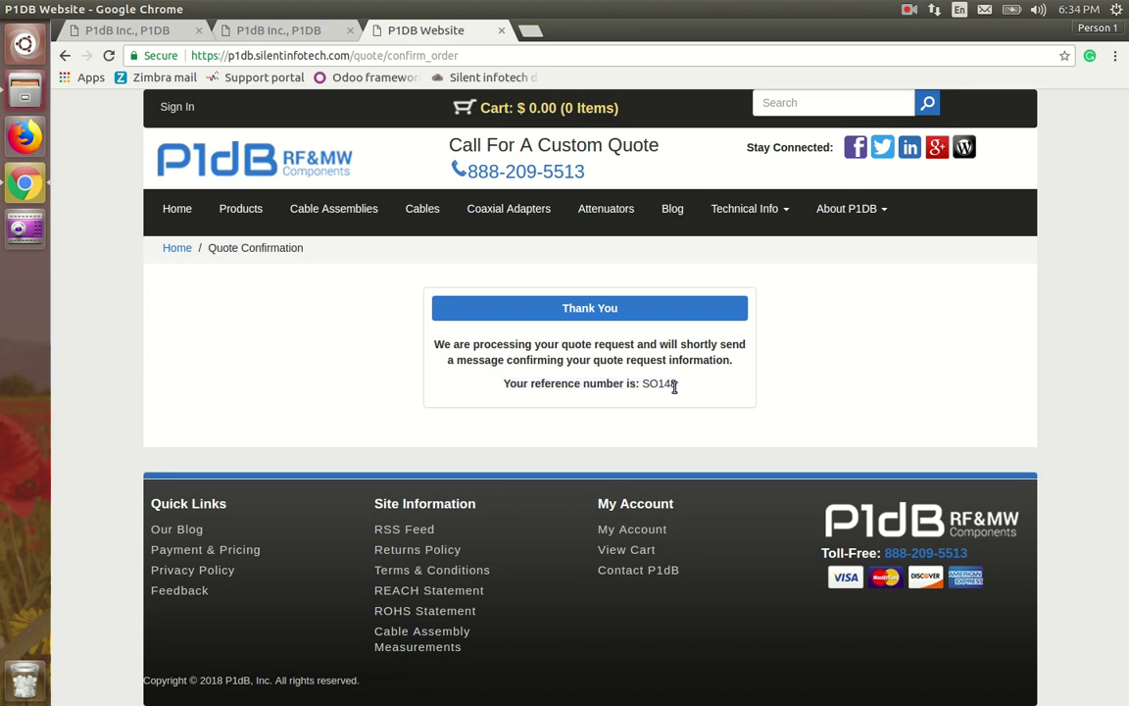